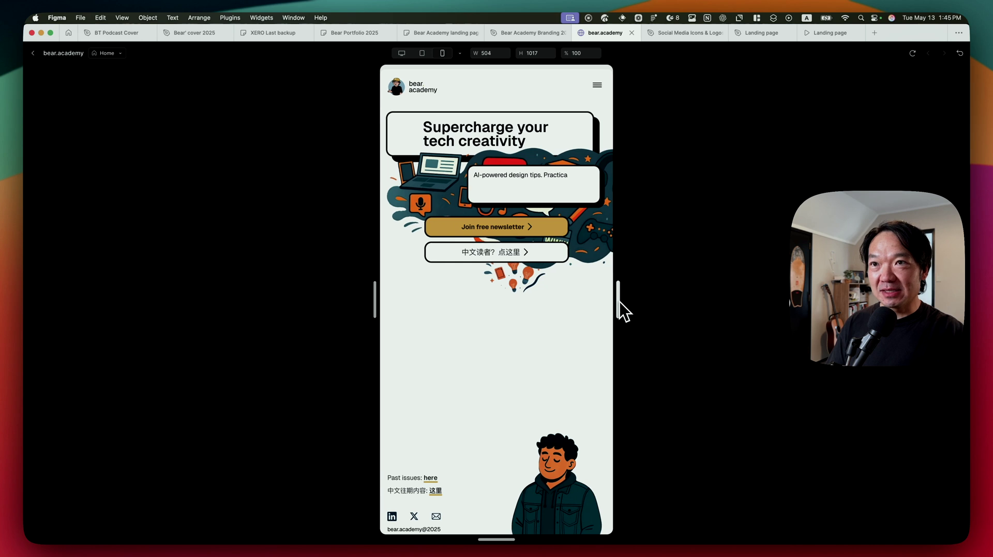
Step: Widen the bear.academy preview from mobile to desktop width, about 1778 pixels
drag(618, 305, 946, 306)
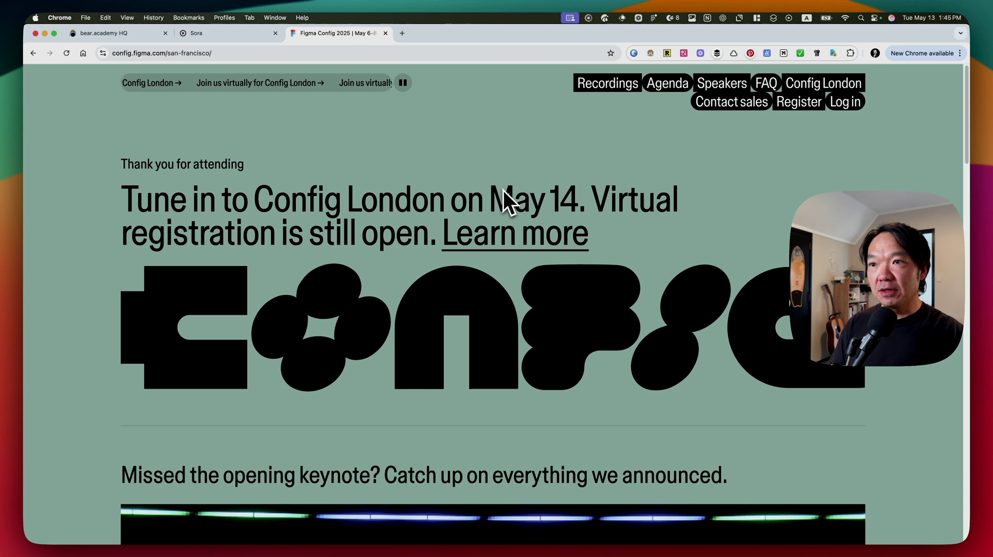
scroll(538, 347, down, 3)
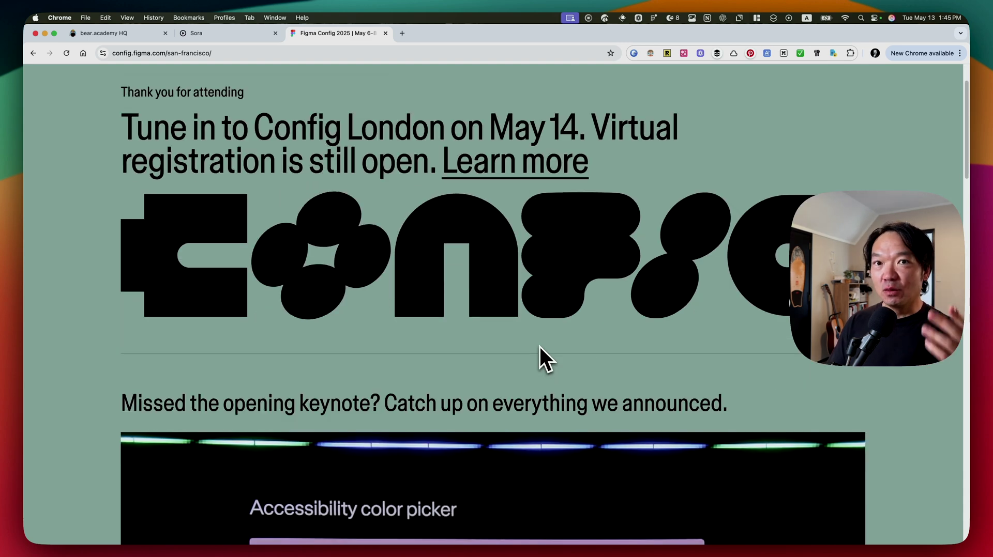
scroll(548, 345, down, 3)
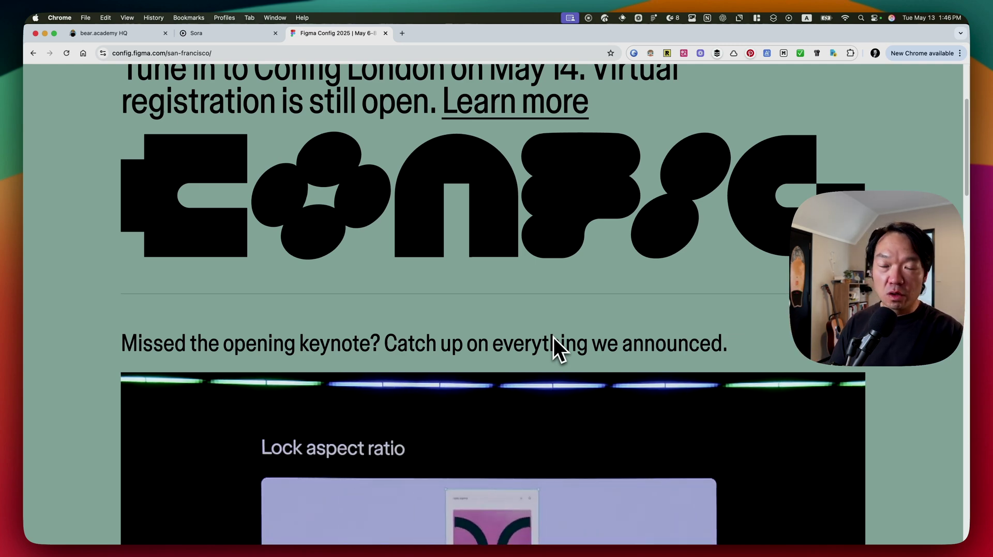
scroll(553, 337, down, 1)
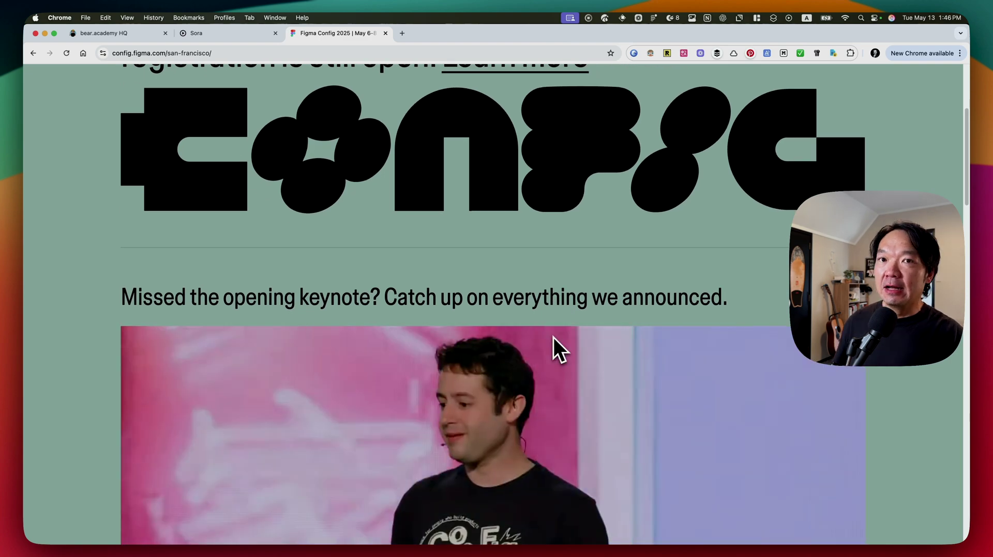
scroll(554, 337, down, 1)
scroll(553, 337, down, 2)
scroll(553, 337, down, 1)
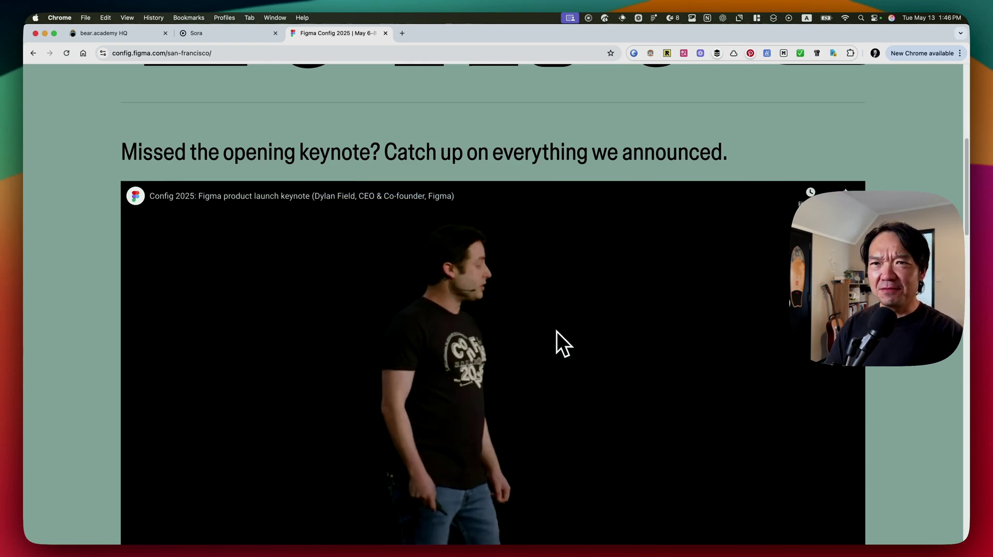
scroll(625, 352, down, 1)
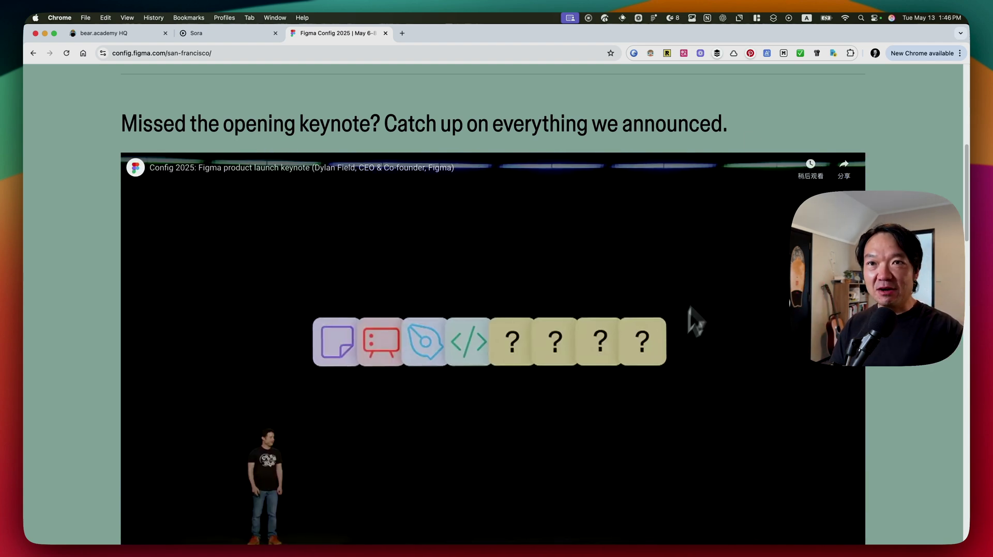
Step: Open the en.bear.academy and cn.bear.academy newsletters in two new tabs
key(super+t)
text(en.be)
key(Return)
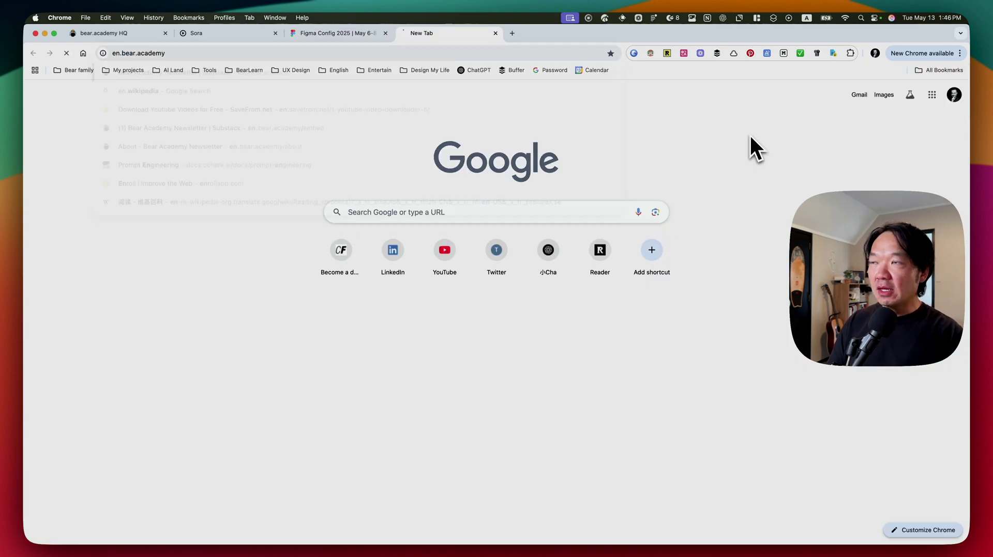
key(super+t)
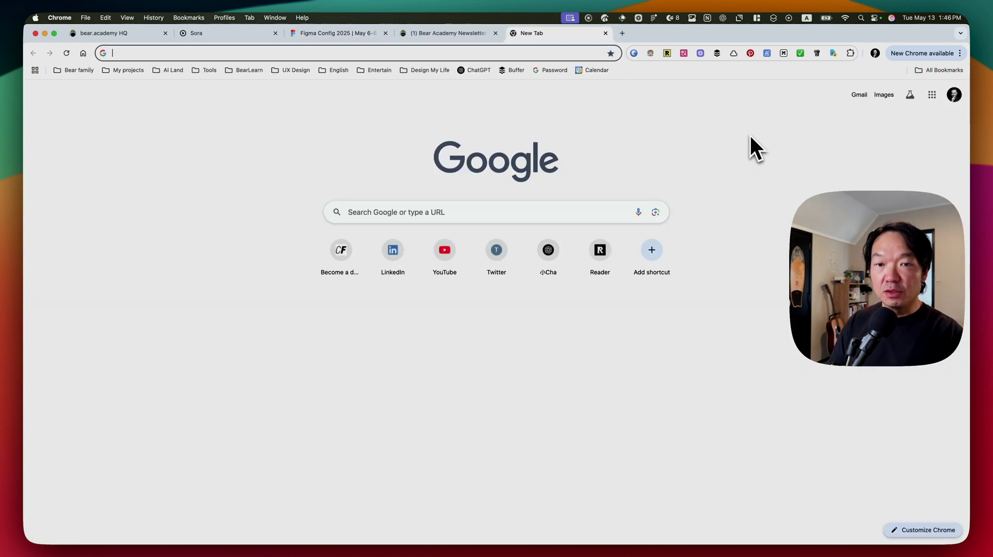
text(cn)
key(Return)
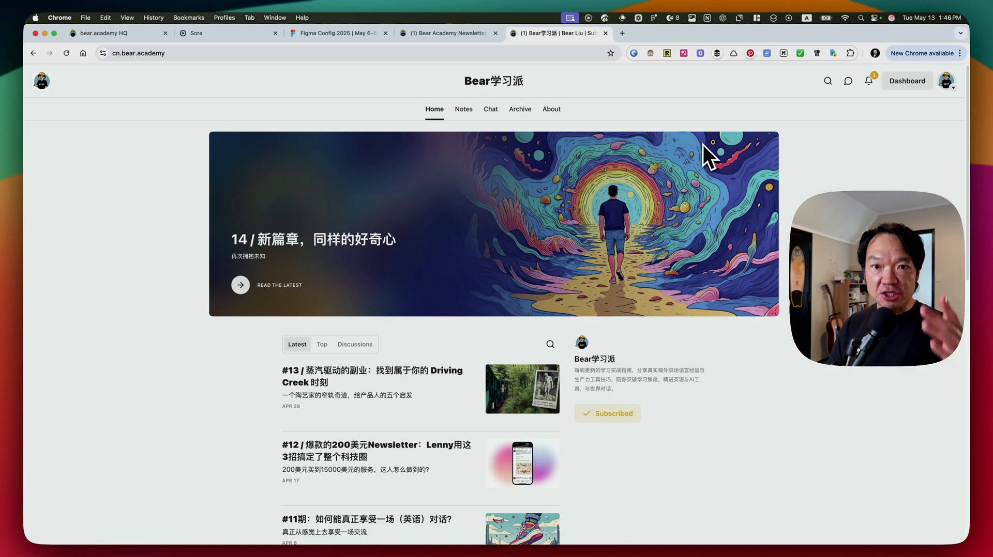
Step: Return to the English Bear Academy Newsletter tab and browse its post list
scroll(721, 428, down, 5)
scroll(603, 177, down, 3)
click(455, 37)
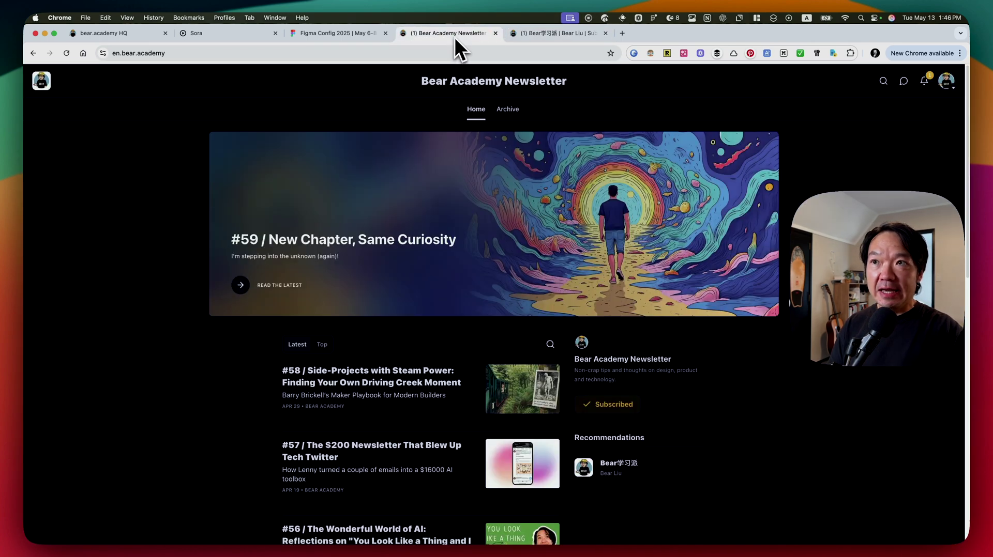
scroll(711, 382, down, 5)
scroll(728, 386, down, 2)
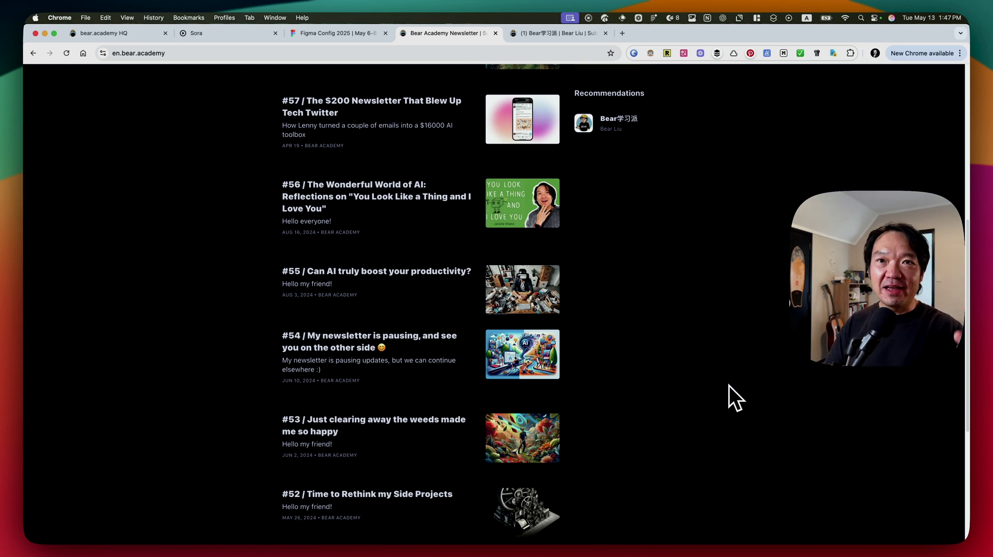
scroll(728, 386, up, 10)
scroll(743, 385, up, 1)
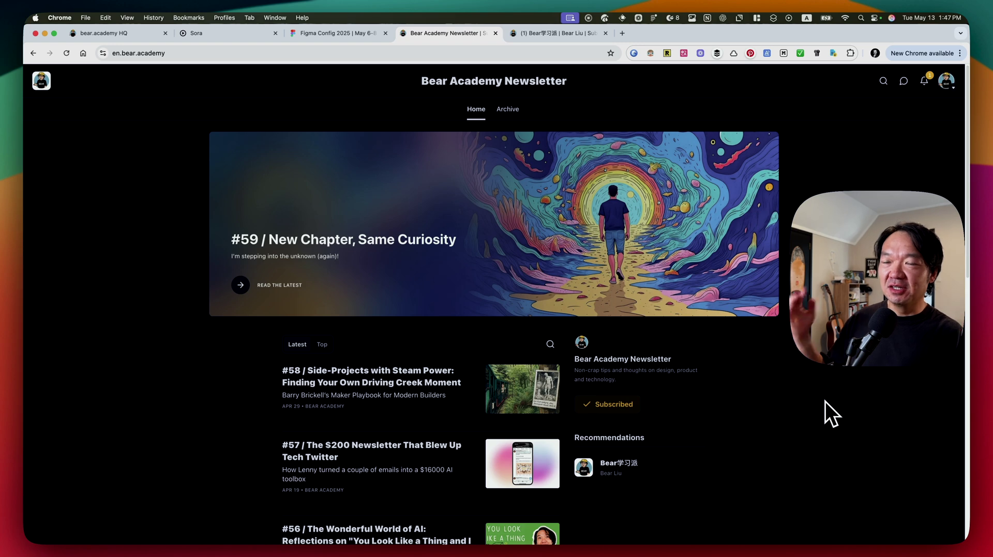
Step: Switch to the open bear.academy tab and narrow the window to test its responsive layout
key(super+t)
text(be)
key(Return)
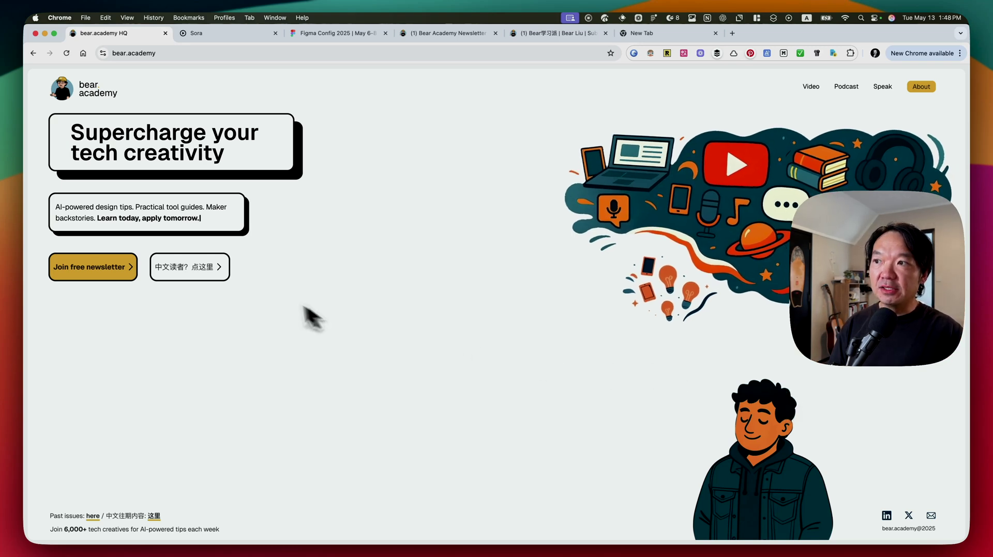
mouse_move(969, 305)
mouse_down()
mouse_move(609, 302)
mouse_move(969, 291)
mouse_up()
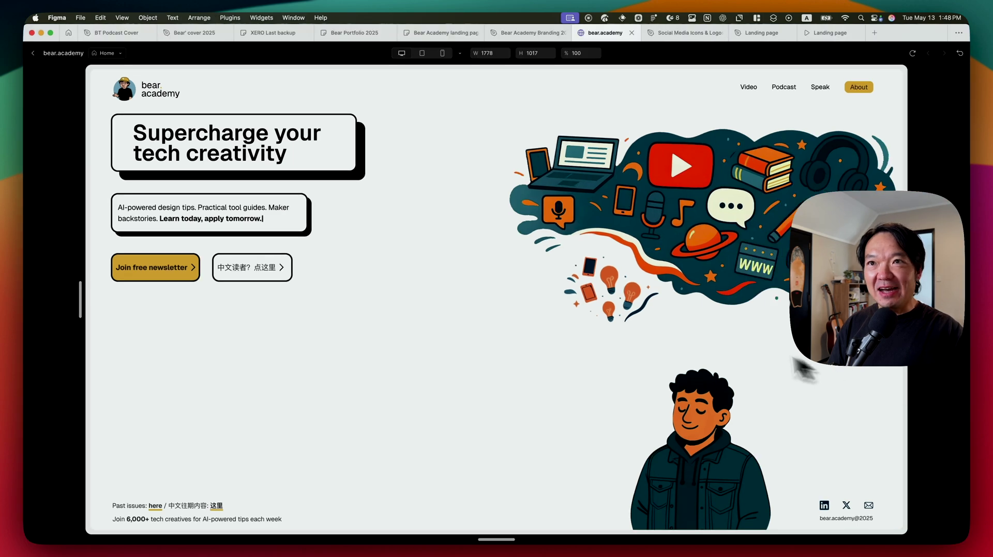
Step: Exit the site preview and create a blank new website file, skipping the templates
key(Escape)
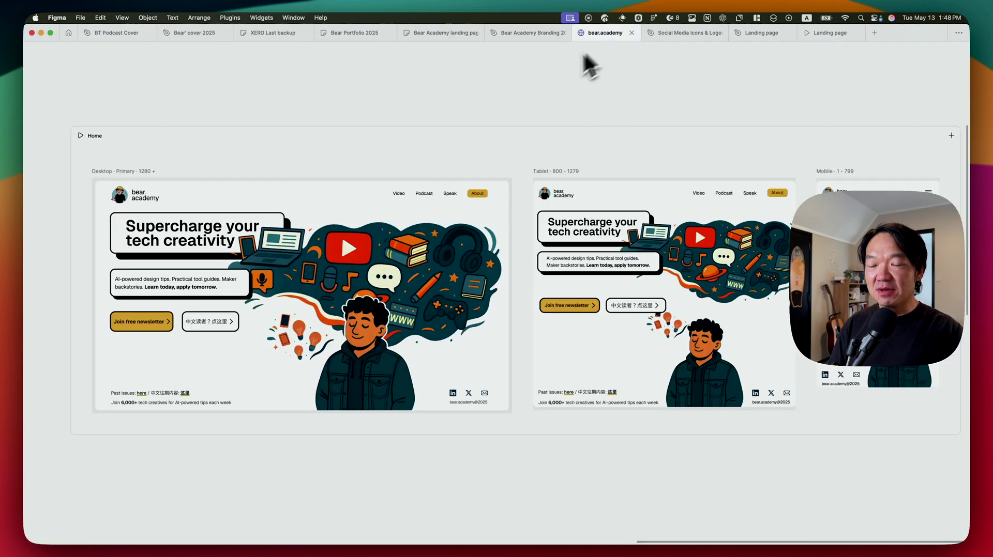
click(875, 32)
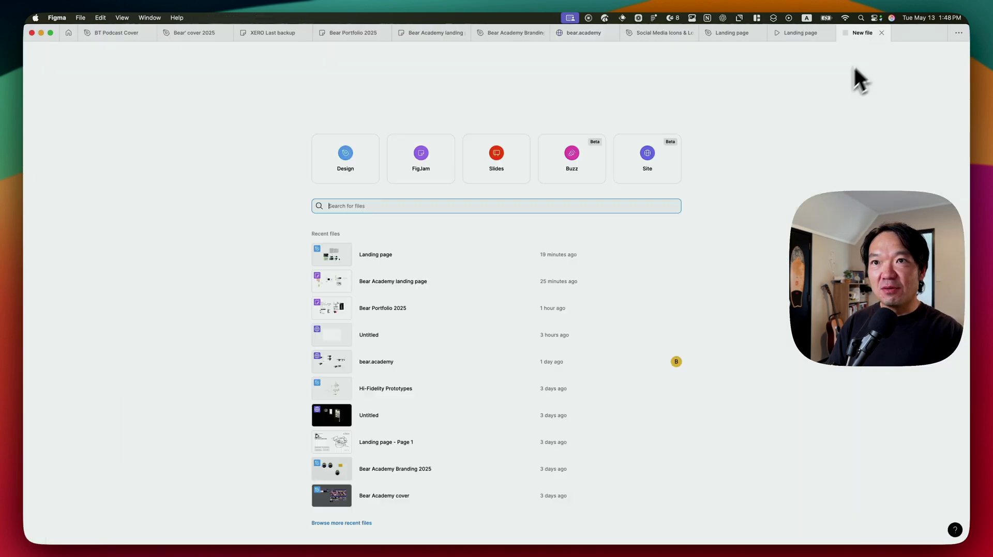
click(648, 164)
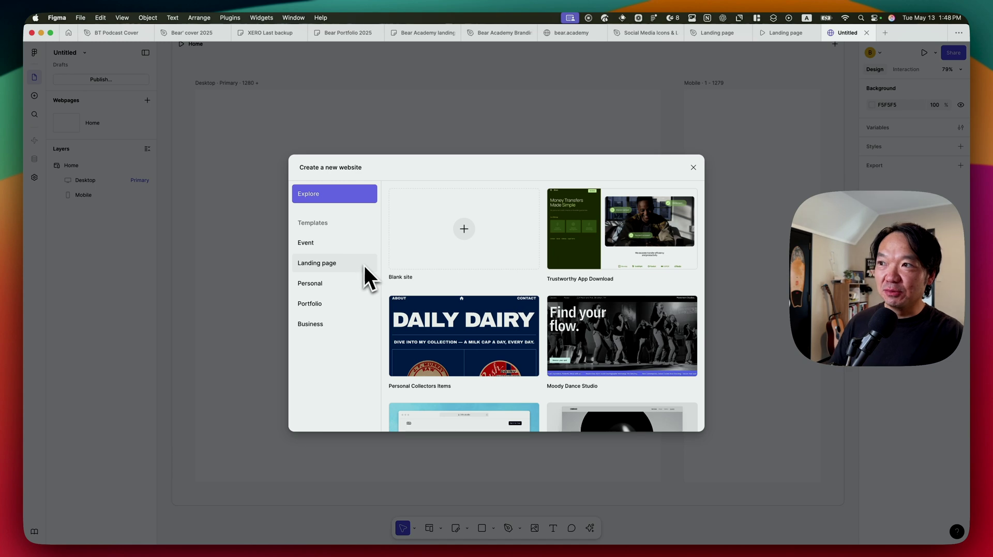
click(693, 167)
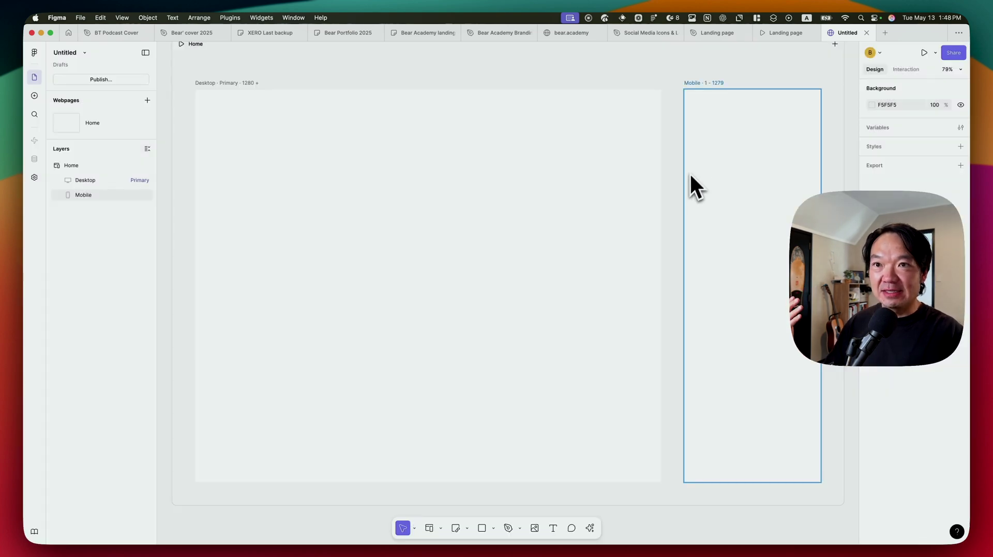
ctrl+scroll(671, 256, down, 3)
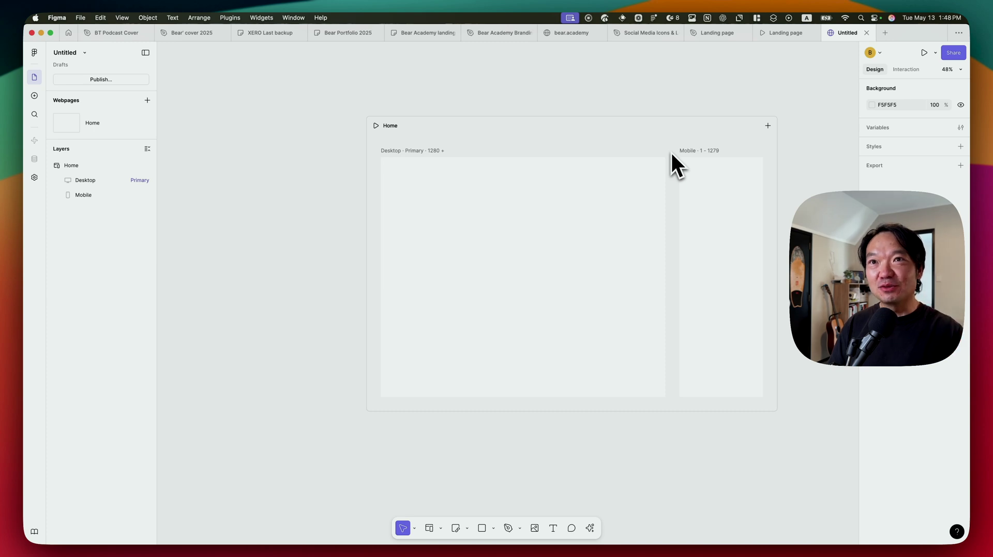
mouse_move(646, 32)
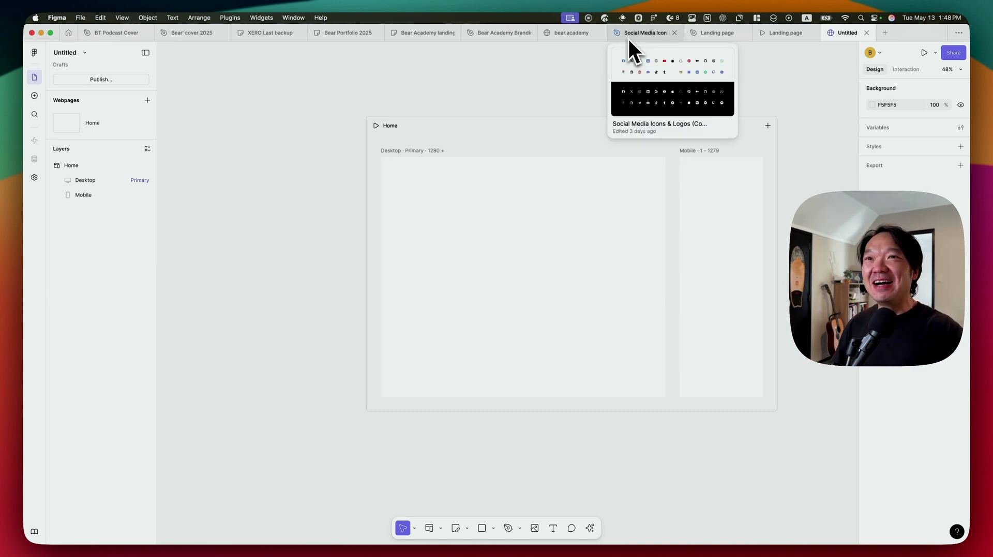
click(423, 32)
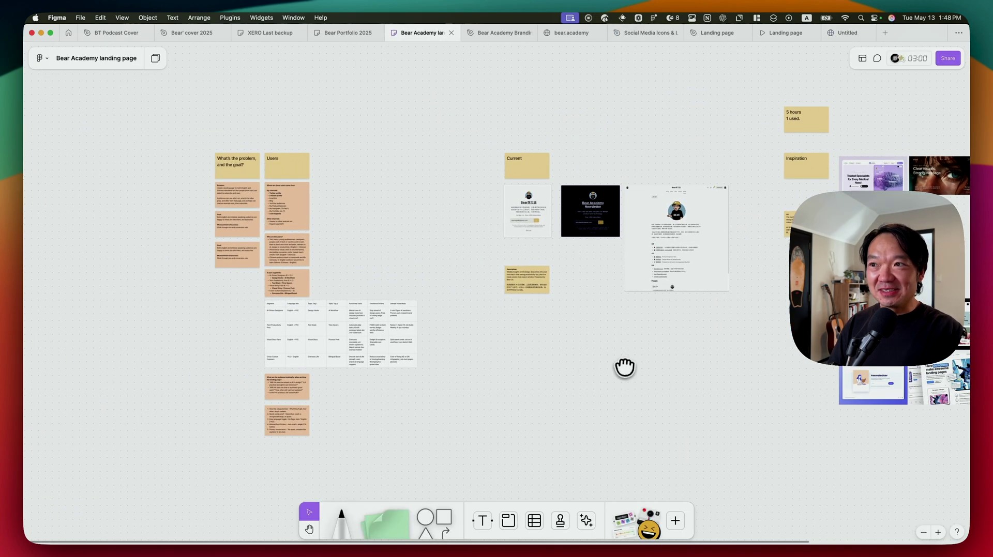
scroll(624, 368, left, 5)
scroll(465, 279, up, 3)
drag(432, 266, 514, 275)
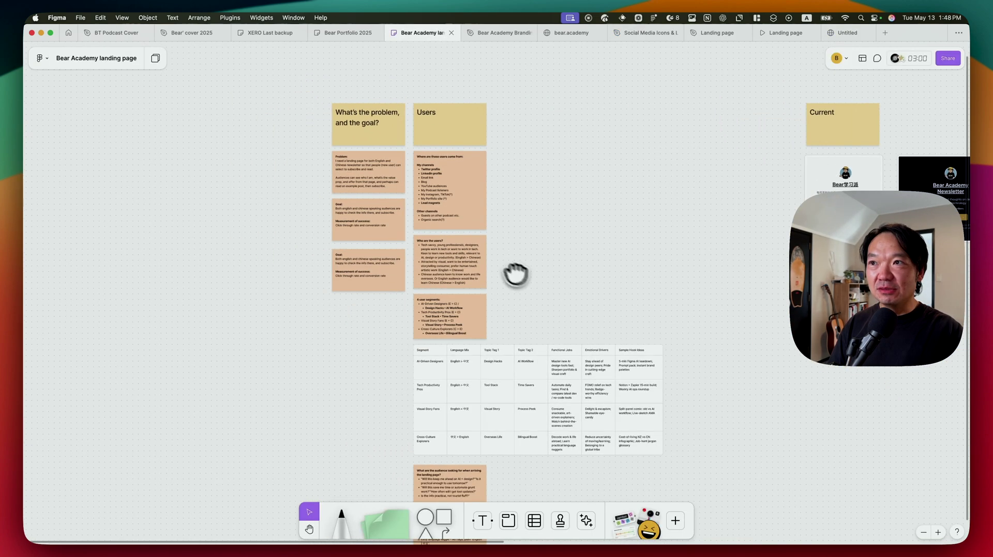
scroll(390, 142, up, 5)
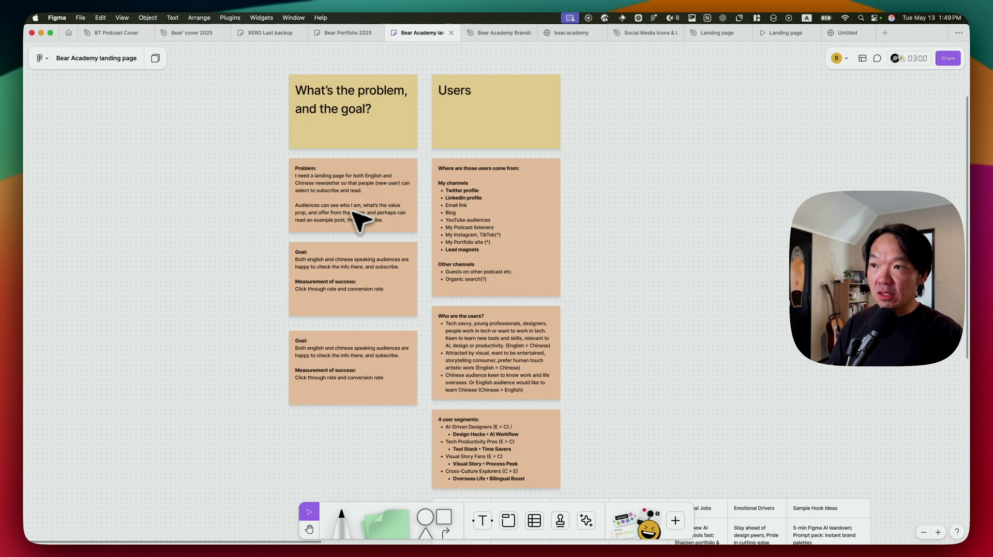
scroll(351, 228, down, 2)
scroll(366, 328, down, 1)
scroll(364, 328, up, 5)
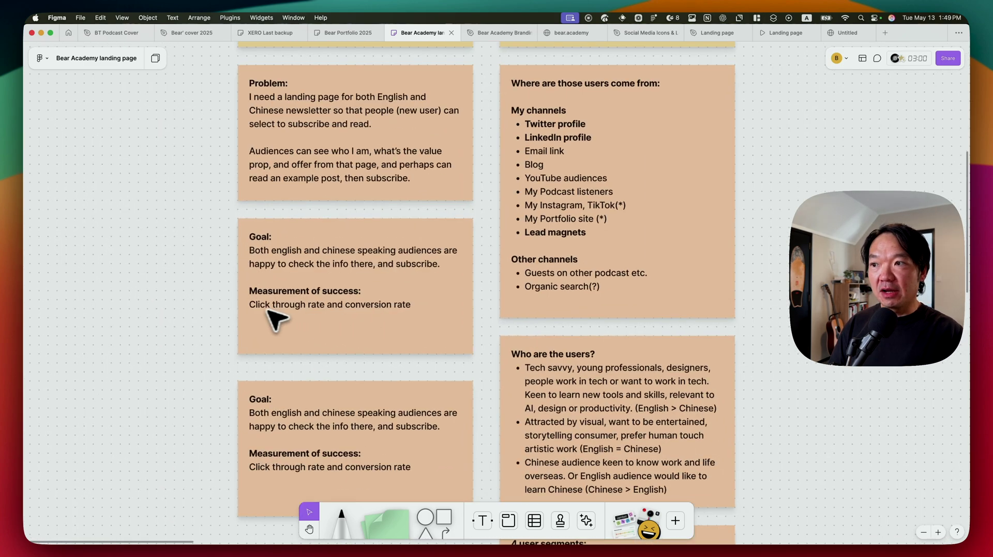
scroll(268, 310, up, 3)
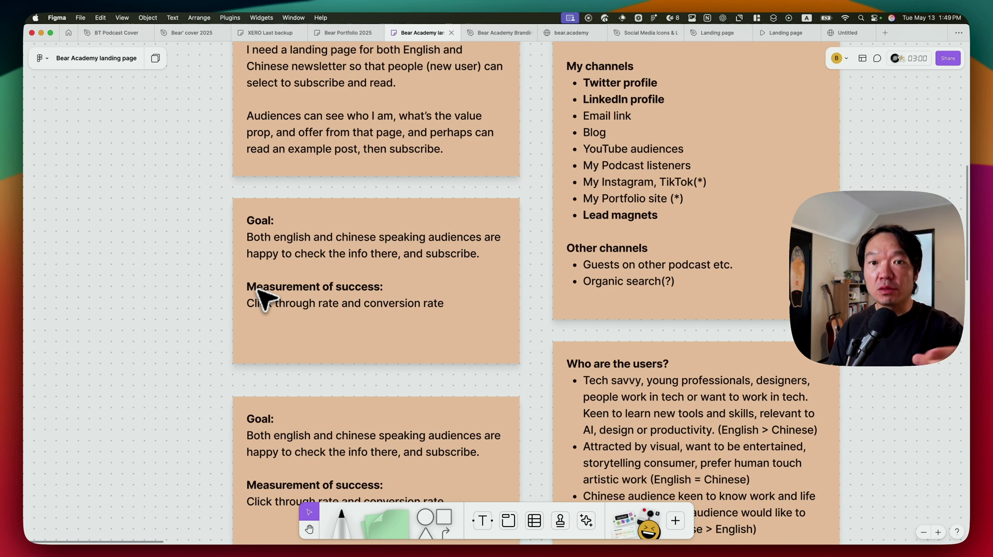
scroll(509, 351, down, 3)
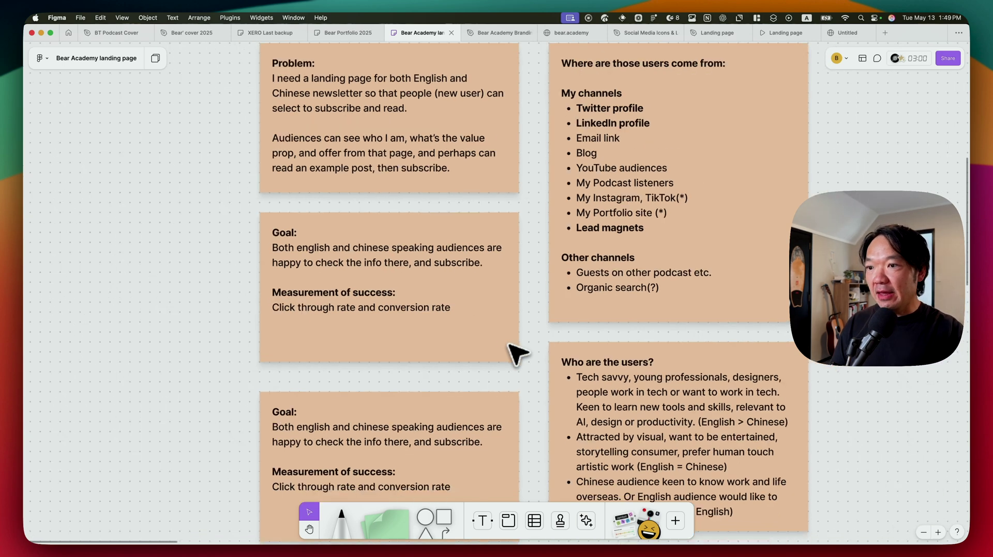
scroll(512, 351, down, 2)
scroll(678, 218, up, 2)
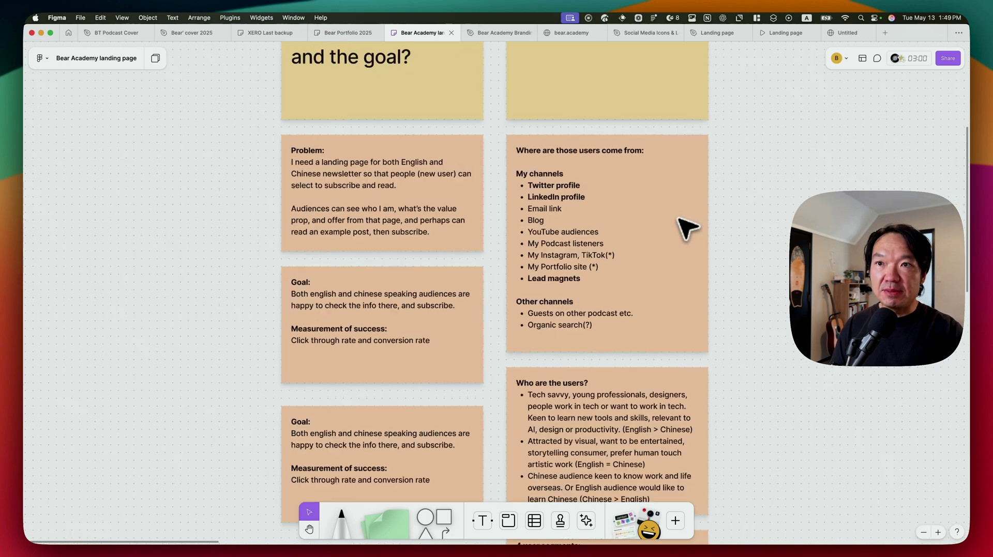
scroll(608, 217, up, 2)
scroll(594, 212, right, 2)
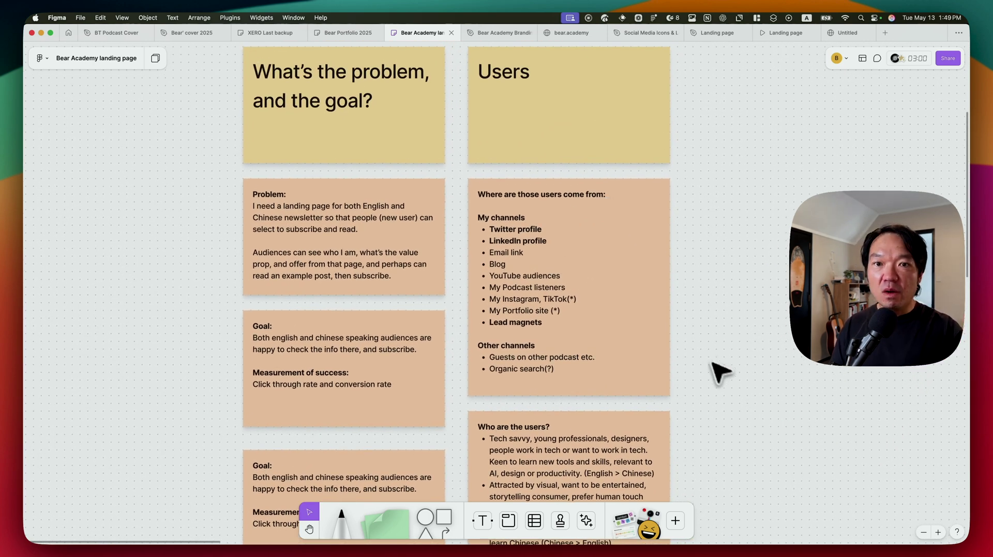
drag(720, 372, 714, 315)
scroll(594, 309, up, 2)
scroll(574, 304, up, 2)
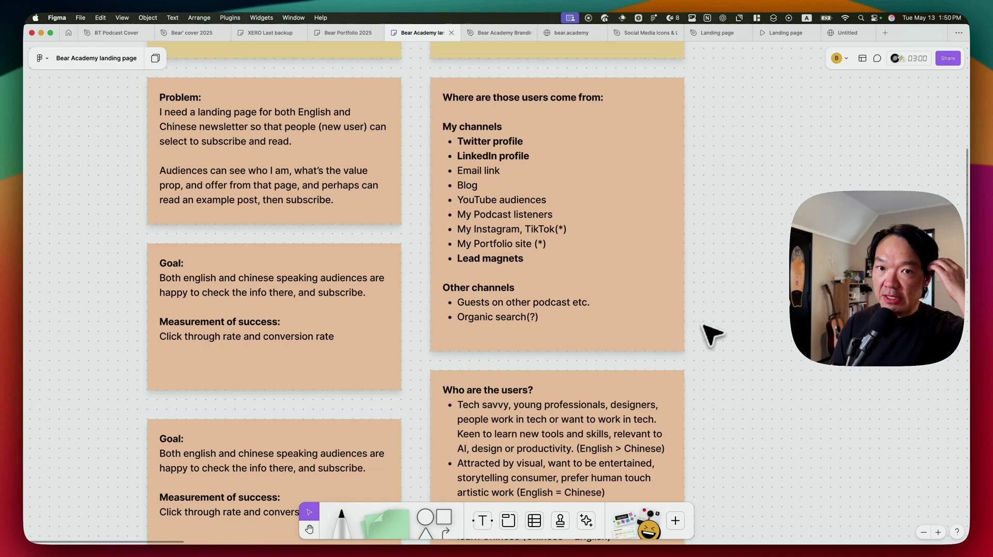
scroll(713, 333, down, 5)
scroll(714, 405, down, 3)
scroll(598, 250, down, 2)
scroll(580, 310, down, 2)
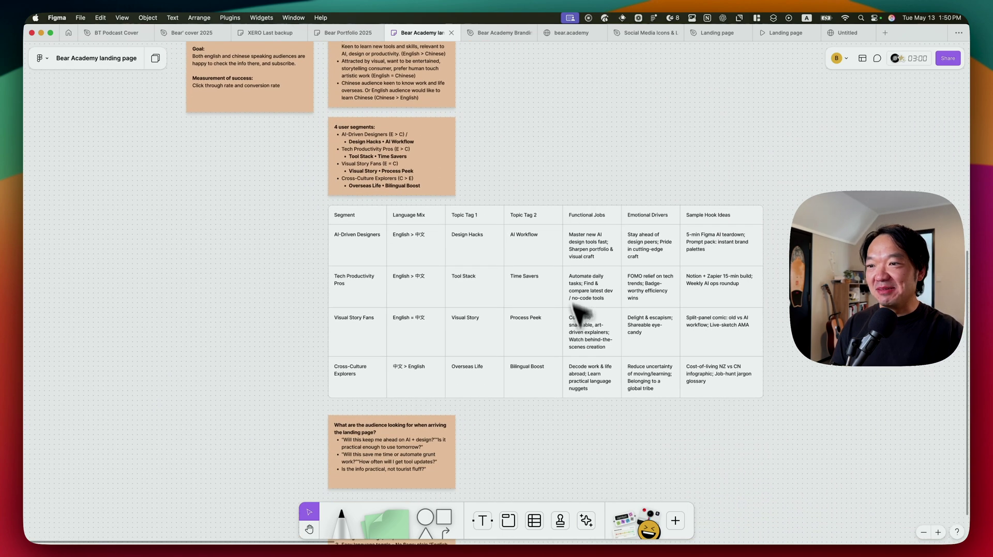
scroll(584, 354, down, 3)
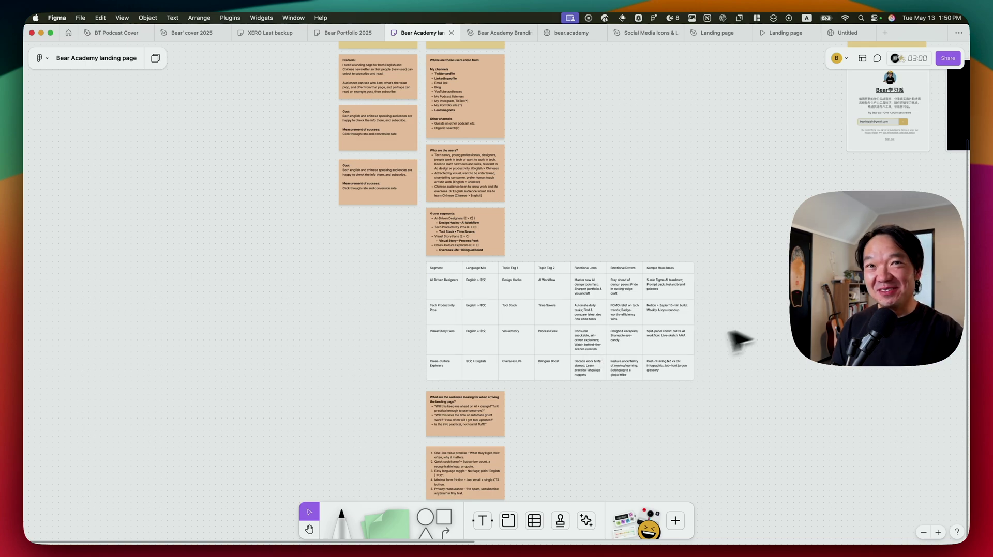
scroll(383, 323, right, 10)
scroll(388, 299, right, 5)
scroll(361, 321, right, 4)
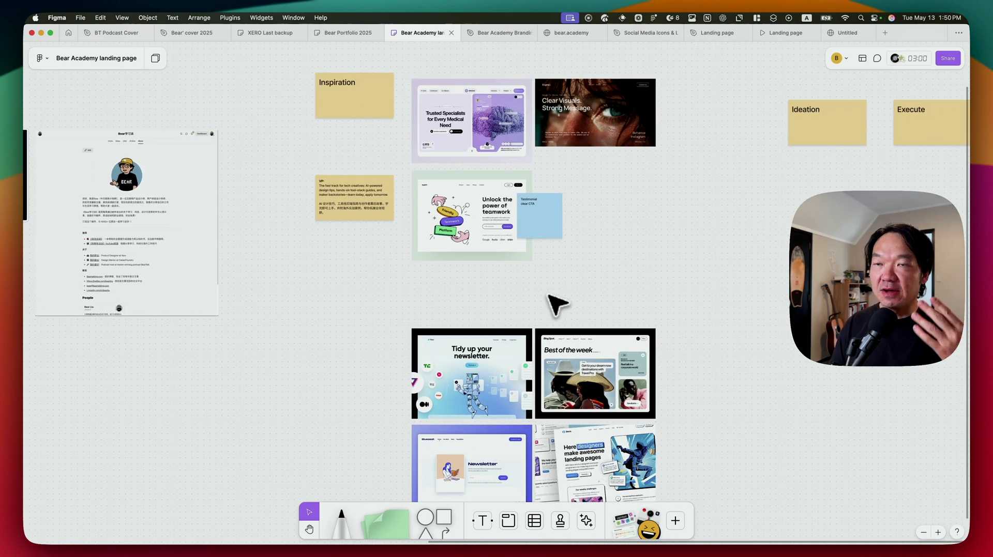
scroll(560, 250, down, 5)
scroll(545, 191, down, 3)
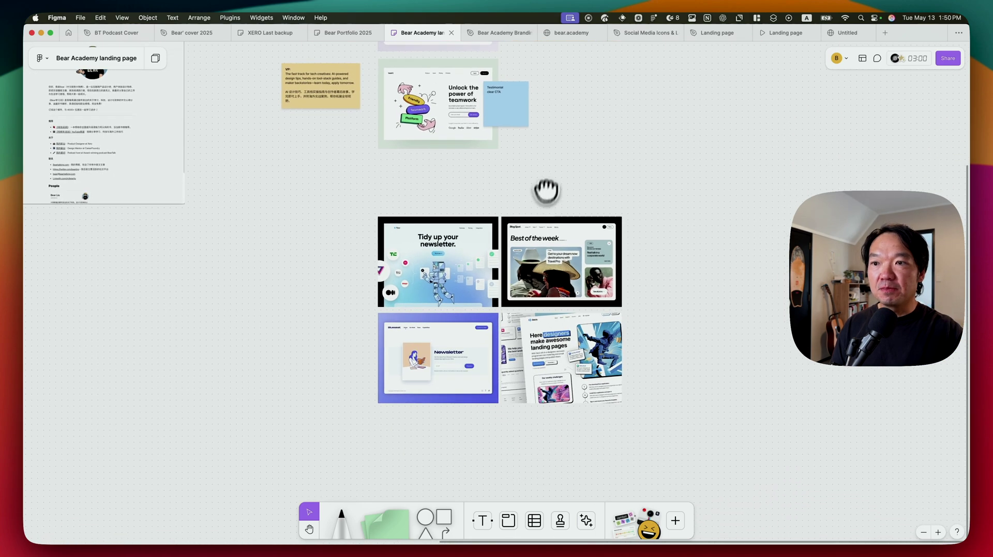
scroll(510, 365, up, 3)
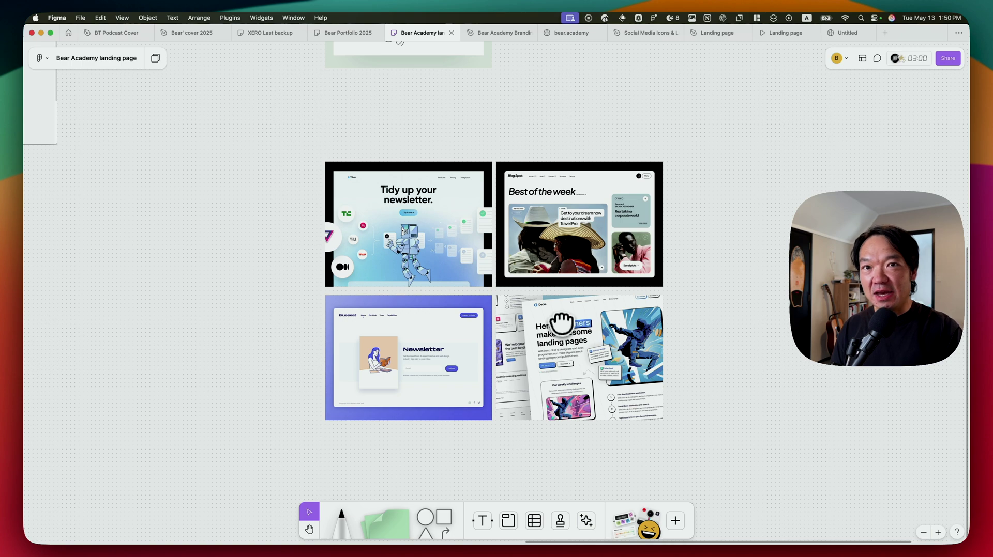
scroll(698, 306, down, 5)
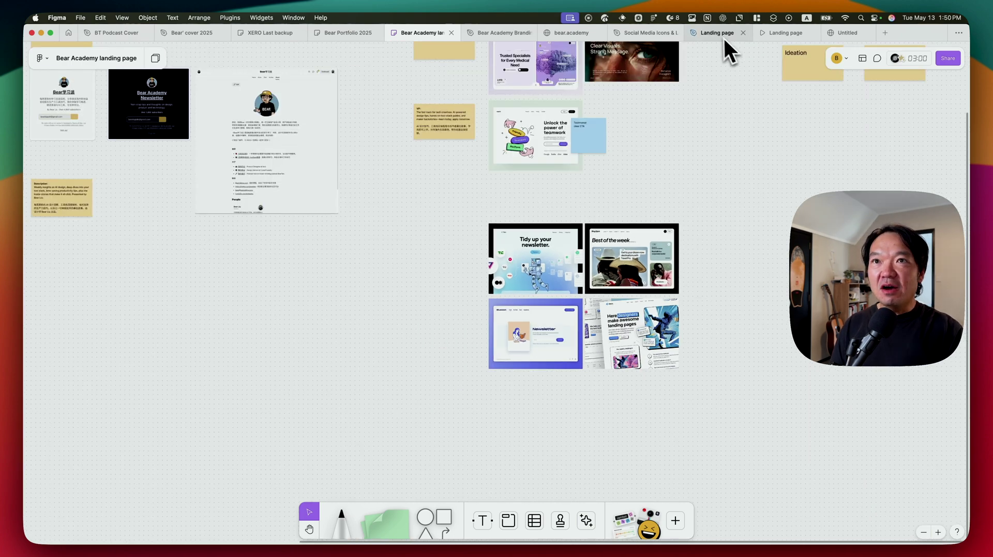
Step: Open the Landing page design file and hide the interface panels around the sketches
click(718, 34)
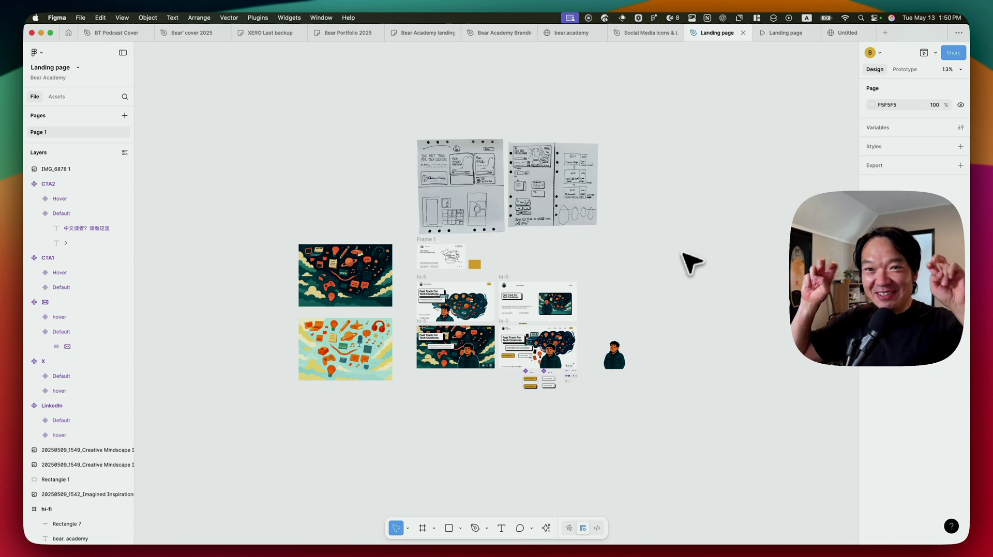
click(574, 227)
scroll(554, 261, up, 5)
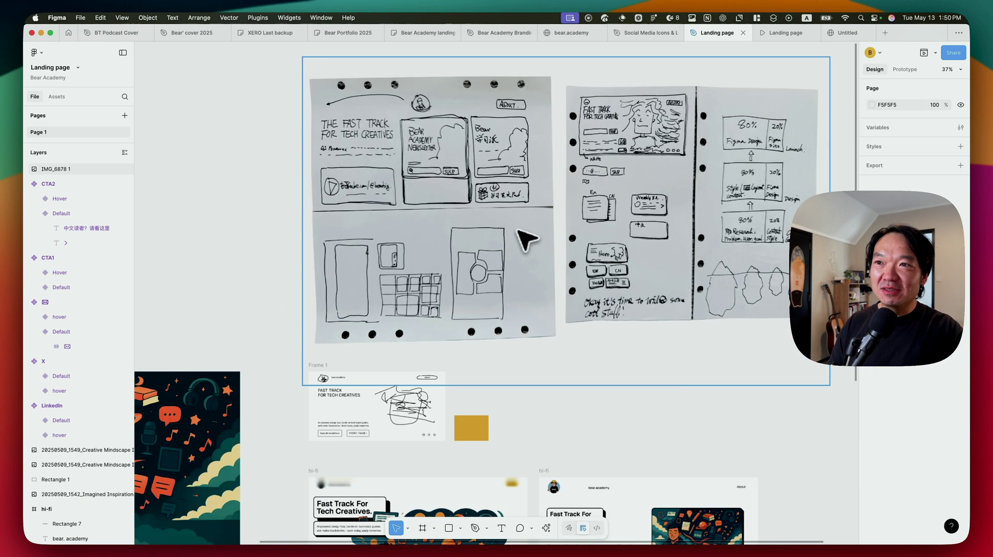
drag(509, 237, 447, 268)
key(super+backslash)
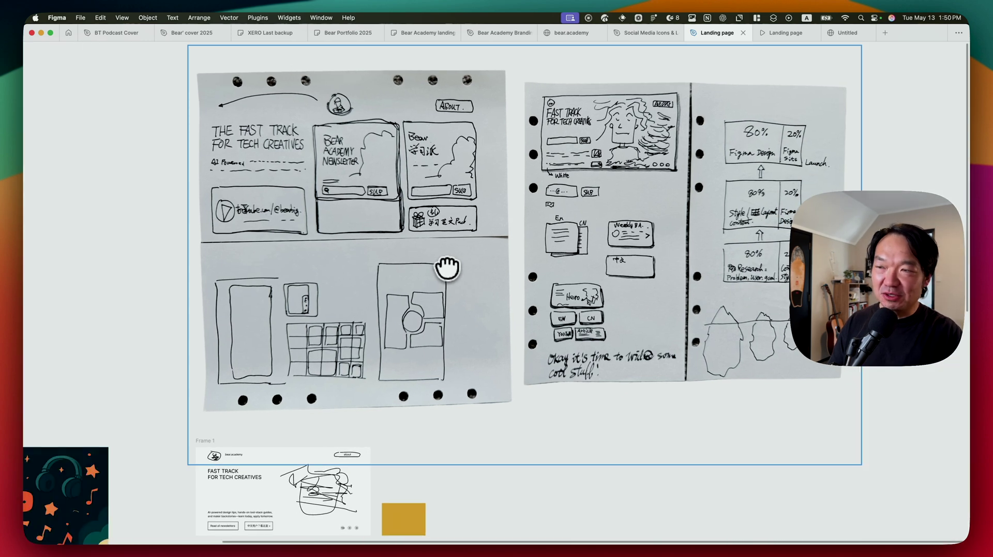
Step: Pan and zoom across the canvas to inspect the hero sketch and Frame 1 draft
scroll(332, 283, right, 2)
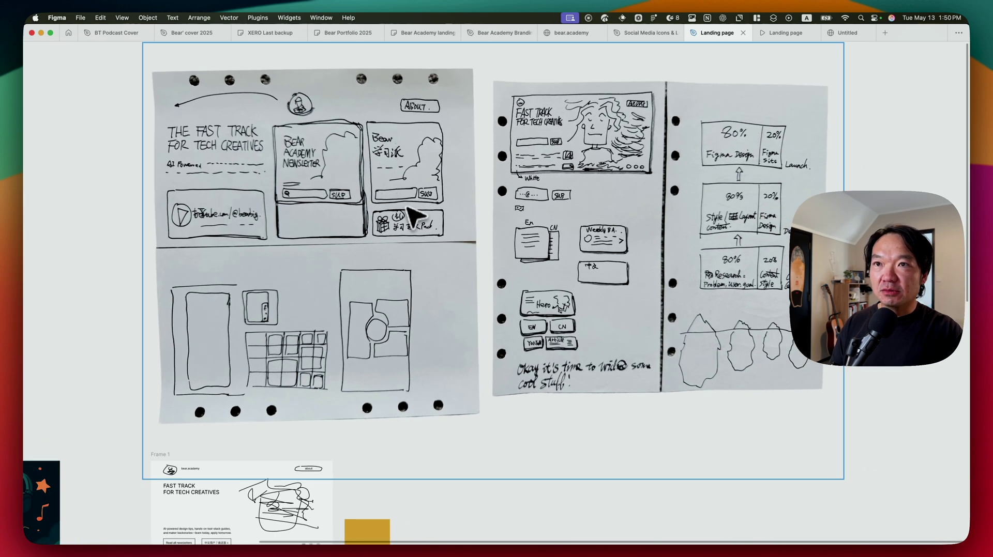
scroll(530, 213, up, 2)
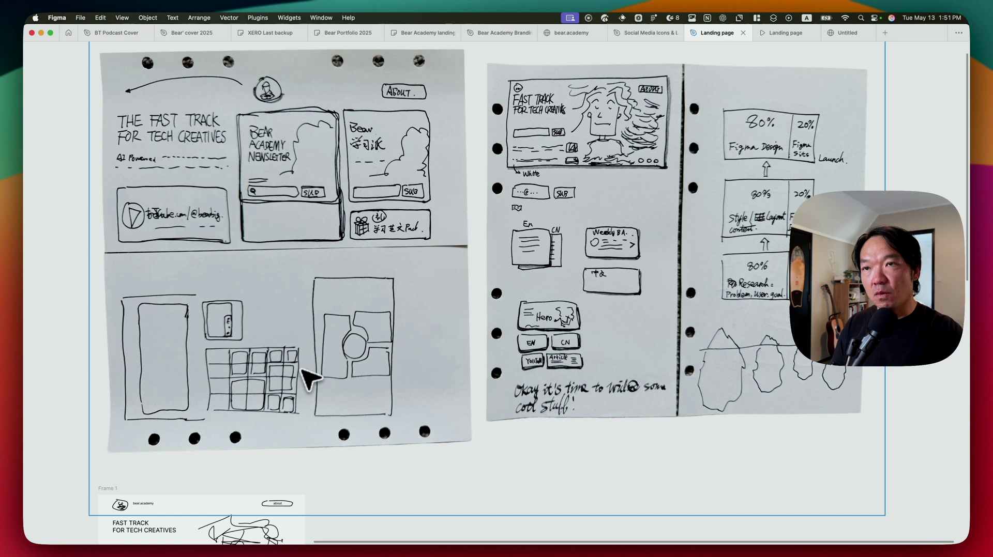
drag(538, 350, 429, 354)
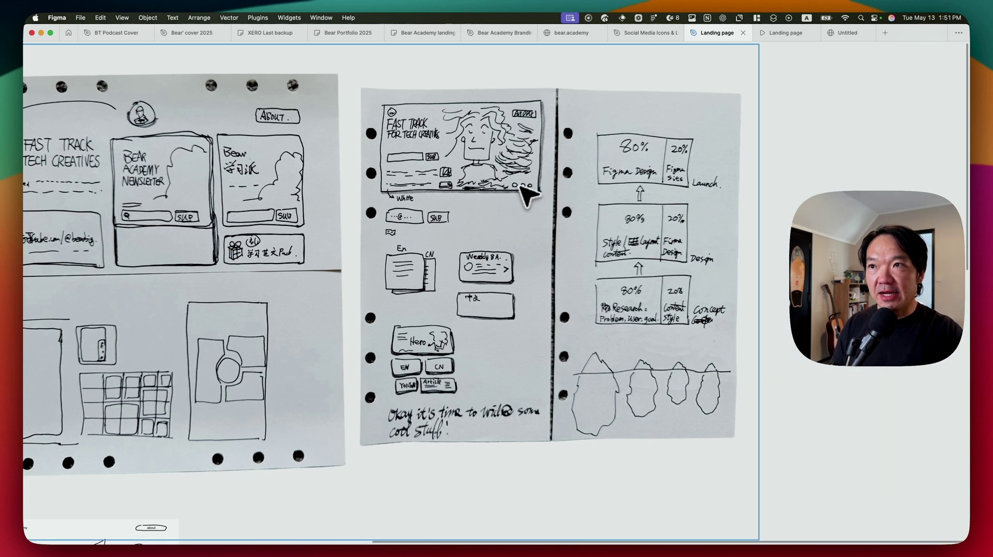
scroll(442, 161, up, 5)
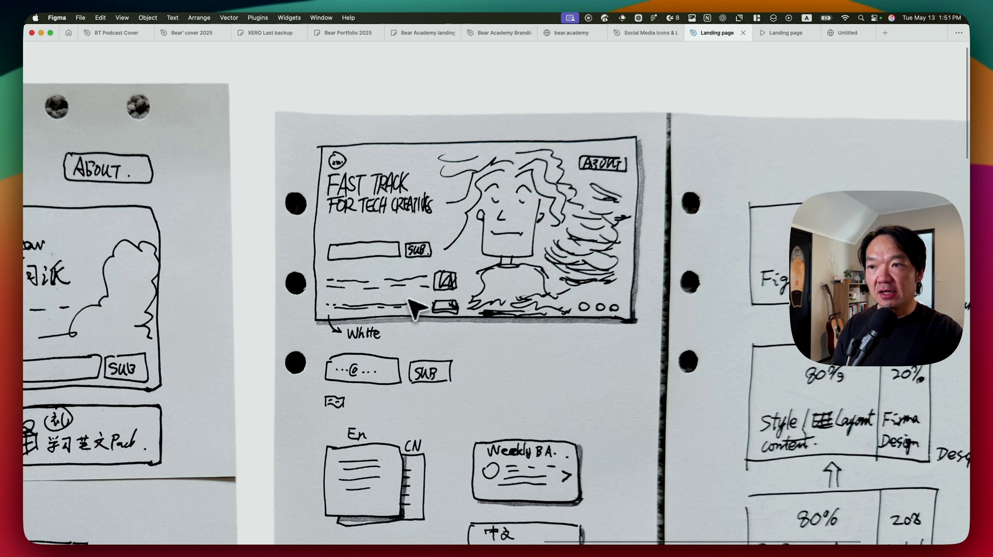
scroll(405, 263, up, 2)
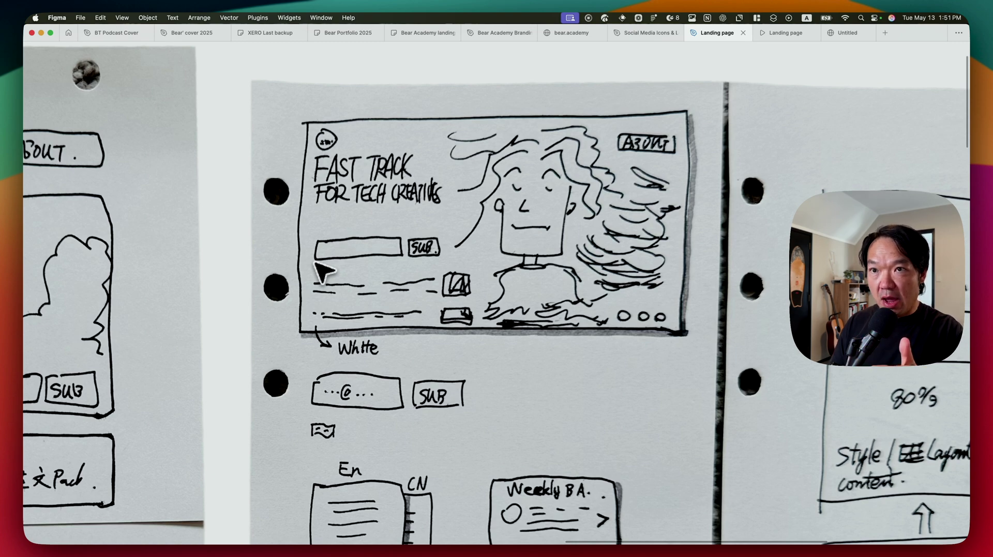
scroll(372, 331, down, 5)
scroll(410, 362, down, 3)
scroll(445, 336, down, 3)
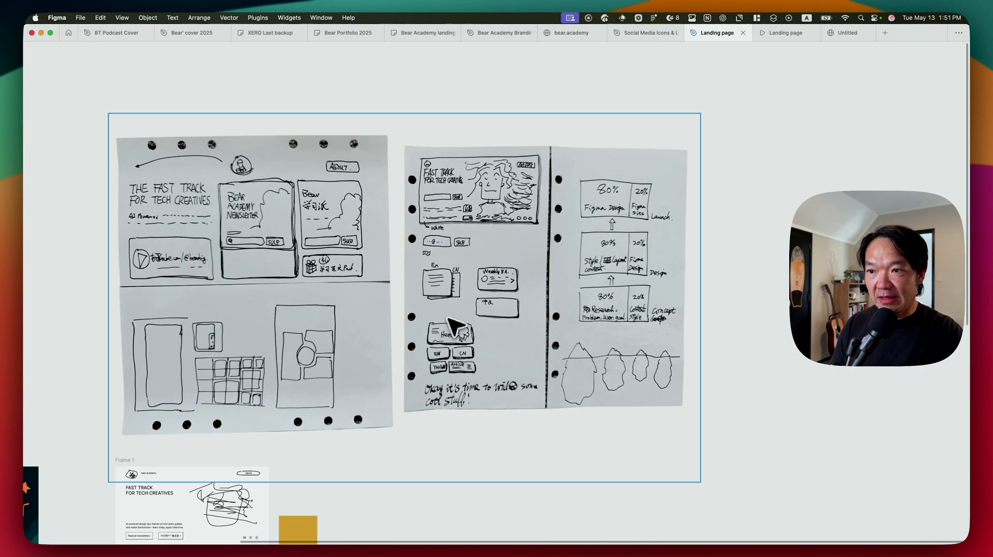
scroll(485, 310, down, 1)
scroll(569, 289, down, 5)
scroll(569, 289, left, 5)
scroll(421, 261, up, 5)
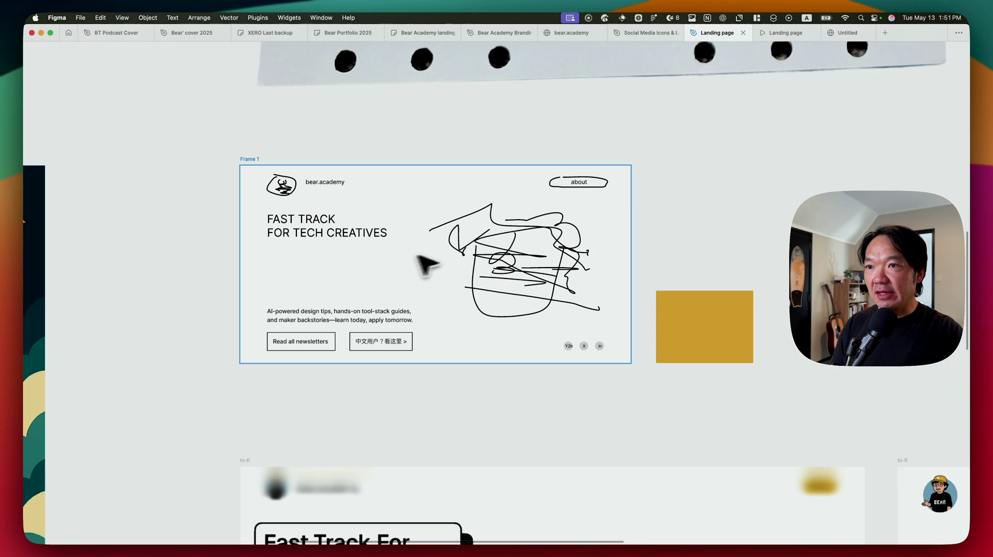
scroll(445, 265, up, 2)
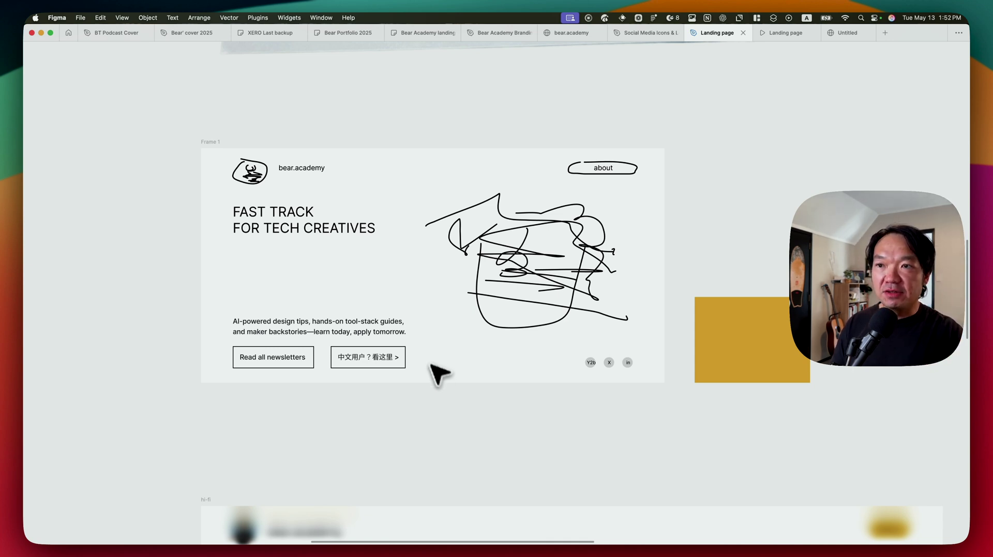
scroll(464, 423, down, 5)
drag(454, 421, 450, 215)
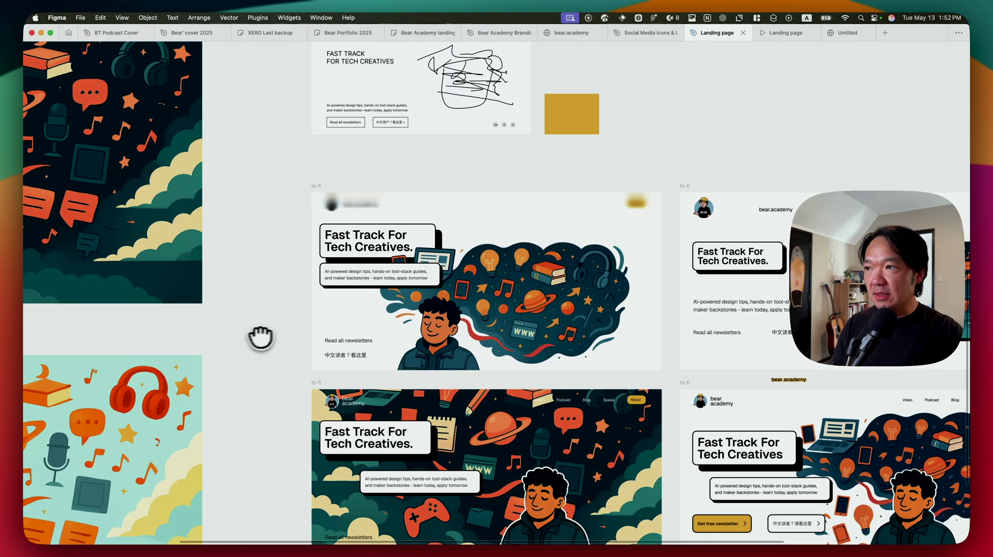
drag(261, 338, 700, 350)
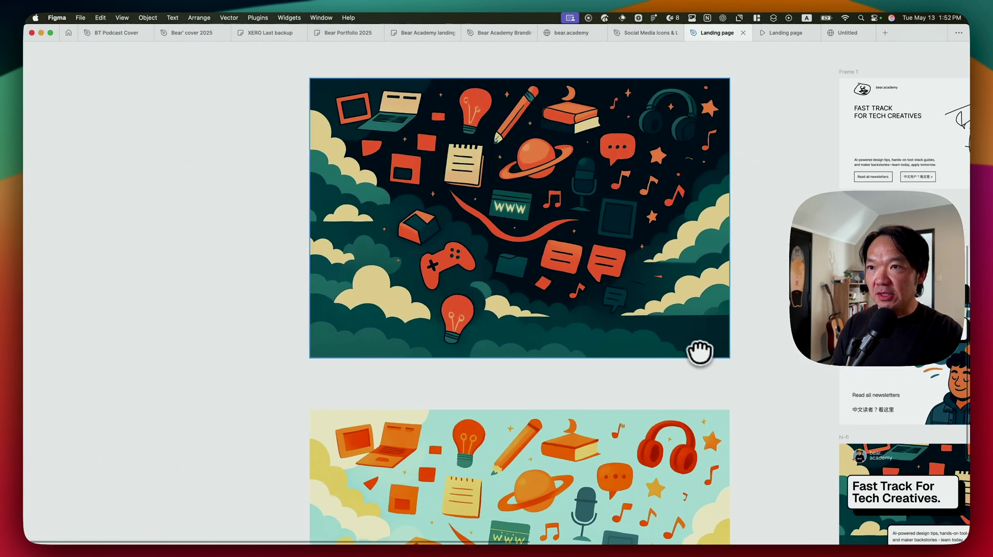
Step: Back in Chrome, close the empty new tab to reveal the cn.bear.academy Substack list
key(super+Tab)
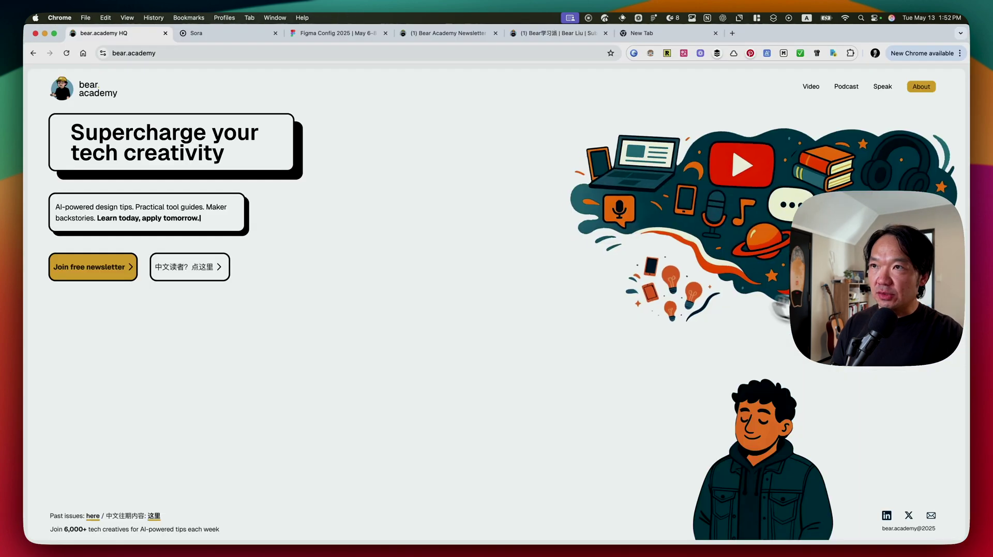
click(636, 43)
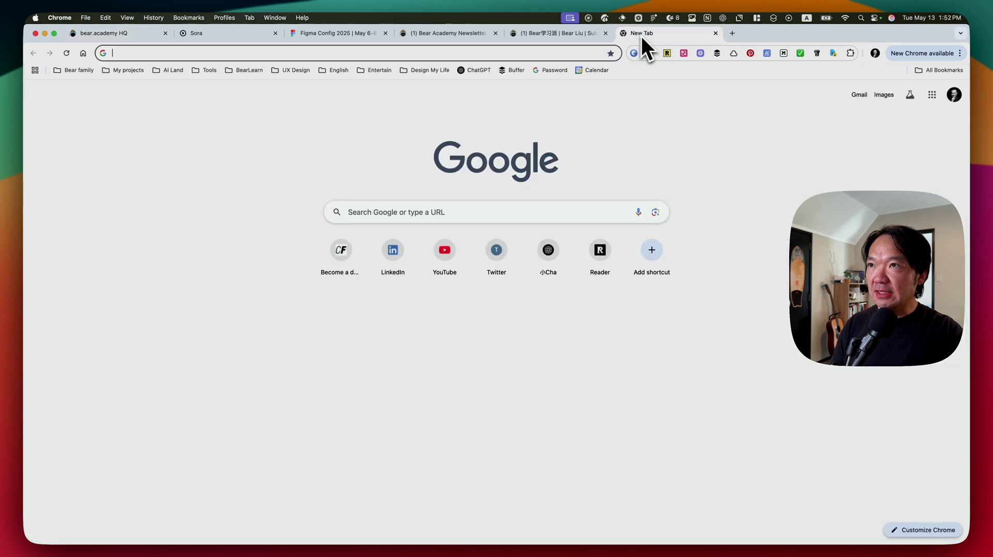
key(super+w)
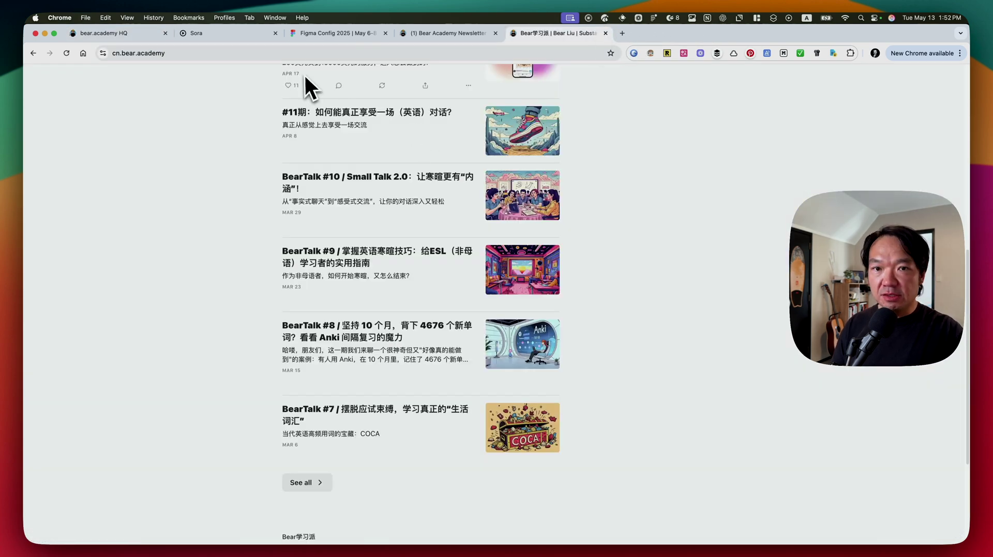
click(245, 37)
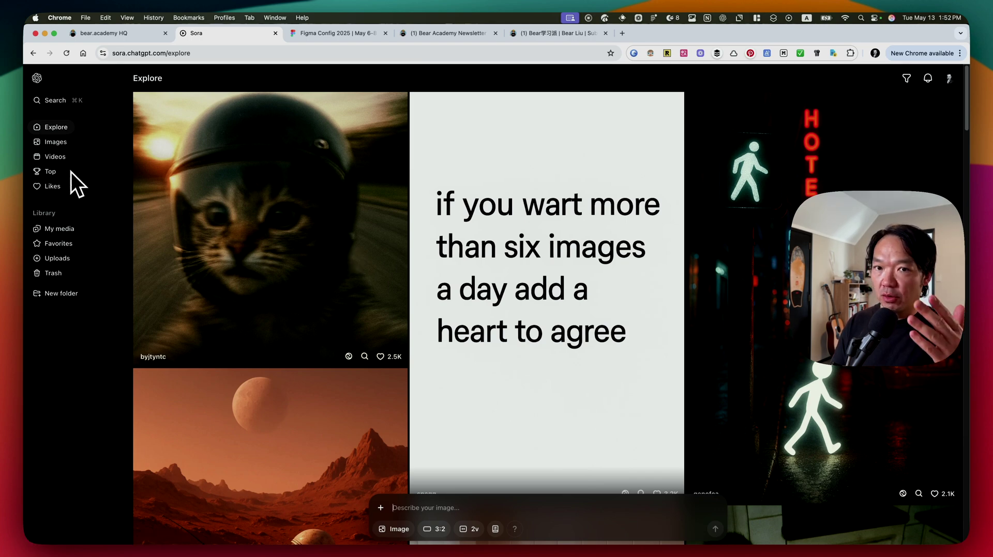
click(61, 229)
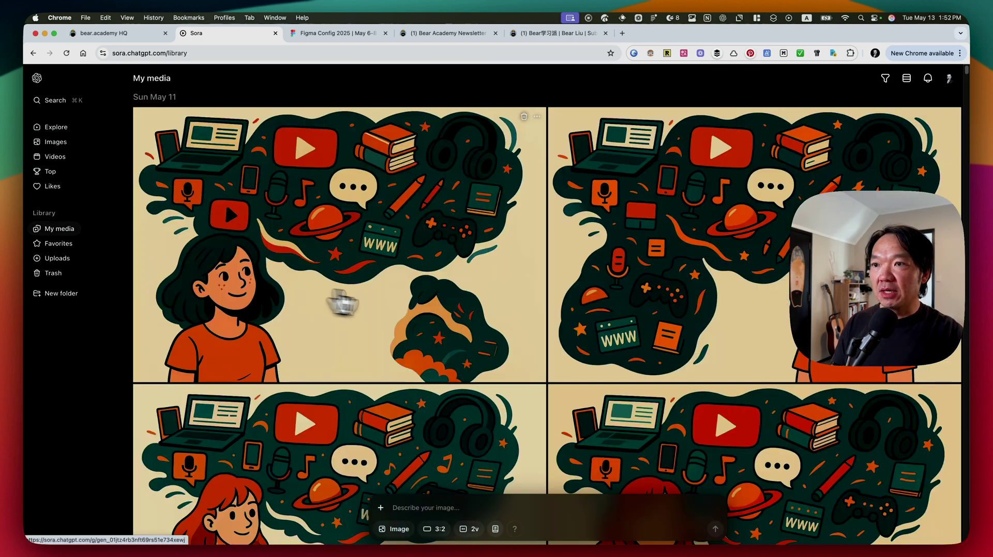
scroll(483, 321, down, 5)
scroll(512, 328, down, 10)
scroll(512, 329, down, 5)
scroll(512, 328, down, 5)
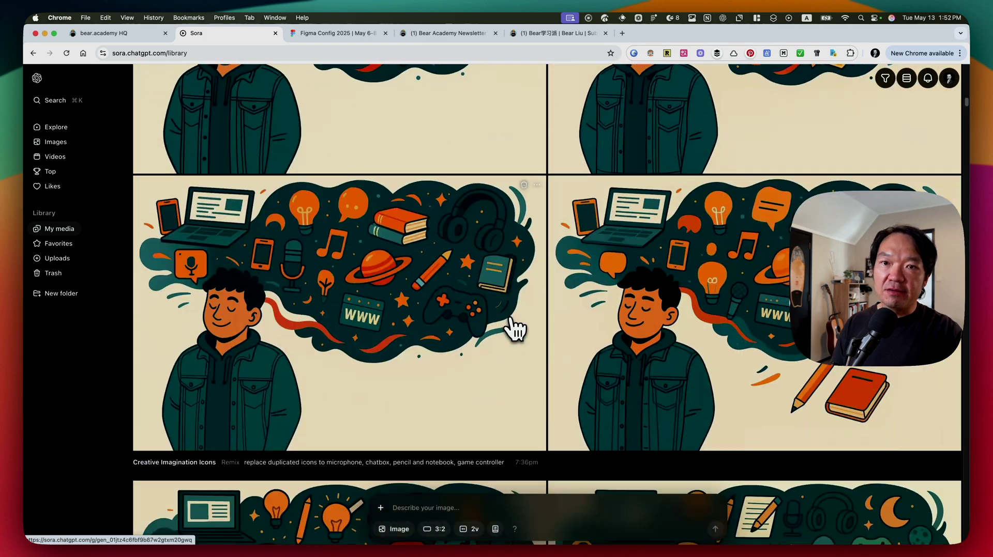
scroll(513, 329, down, 5)
scroll(516, 329, down, 5)
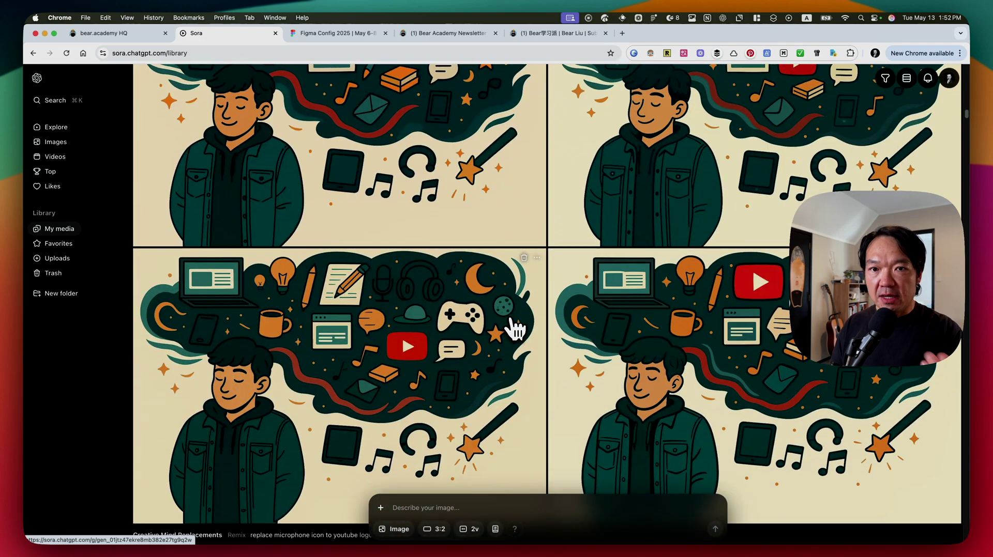
scroll(515, 330, down, 5)
scroll(516, 329, down, 5)
scroll(517, 330, down, 5)
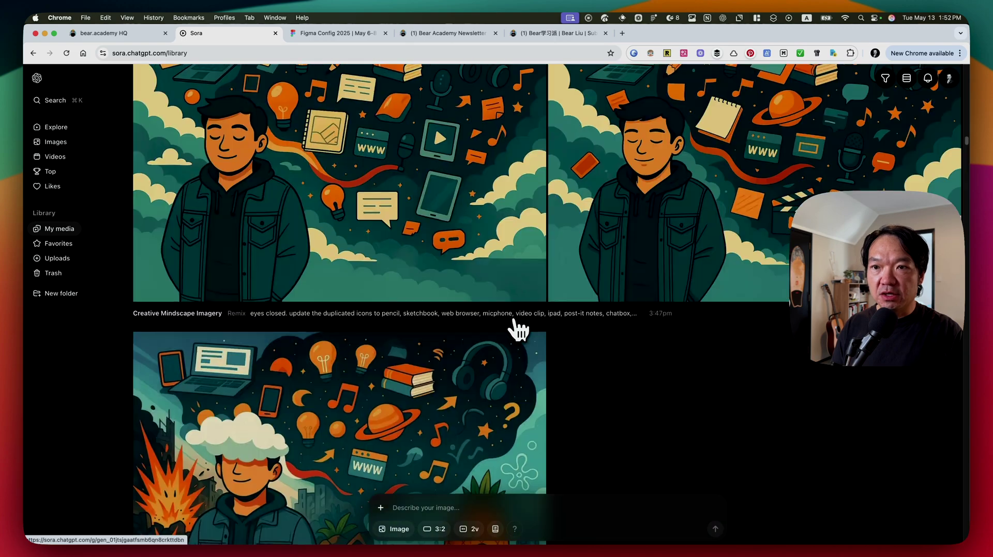
scroll(518, 330, down, 5)
scroll(519, 330, down, 5)
scroll(519, 330, down, 5)
scroll(519, 330, down, 5)
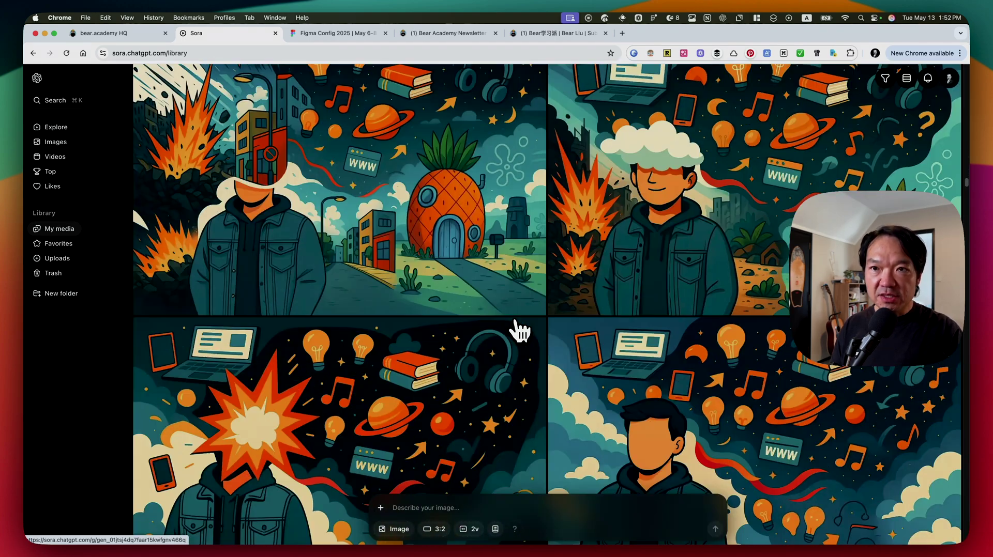
scroll(518, 330, down, 5)
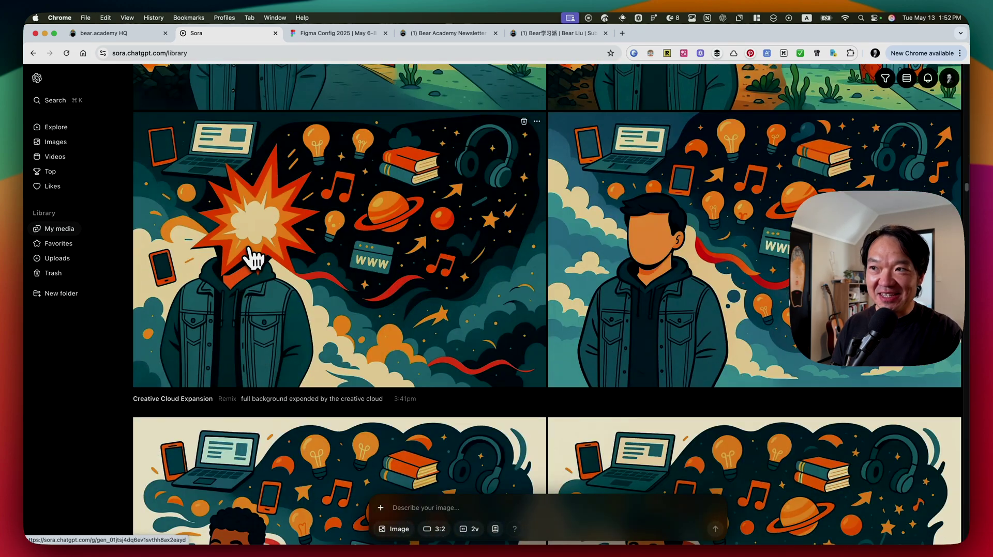
scroll(317, 296, down, 5)
scroll(317, 296, down, 5)
scroll(645, 206, up, 2)
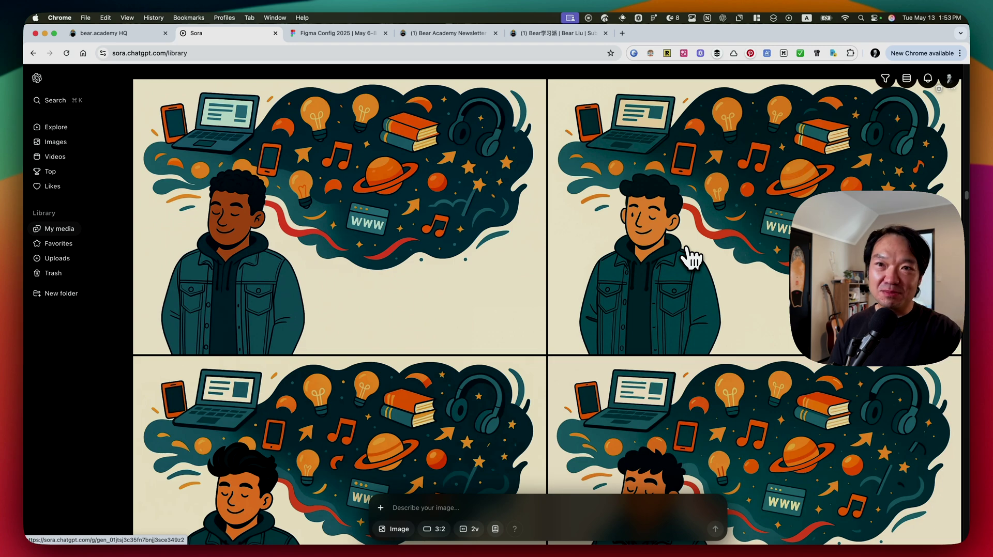
scroll(691, 266, down, 3)
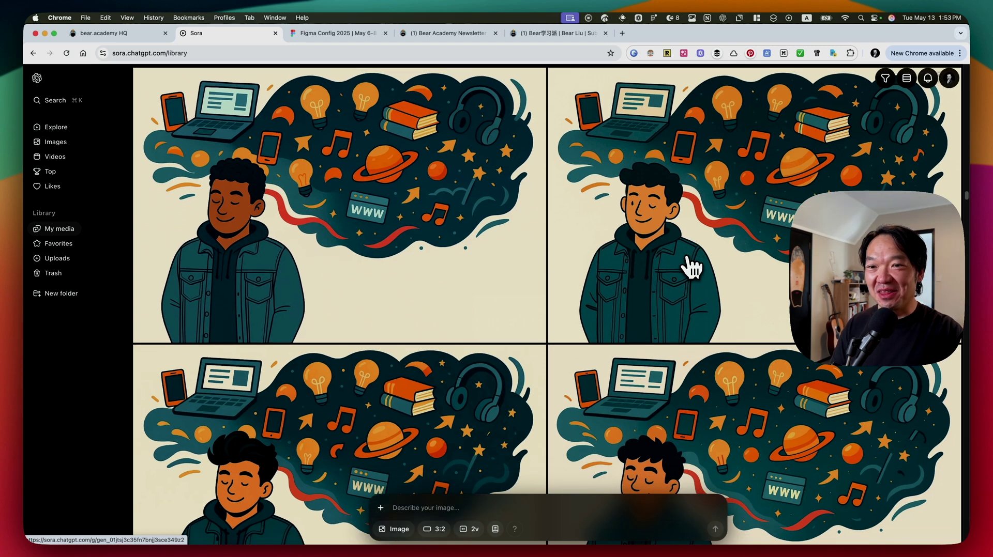
scroll(692, 267, down, 5)
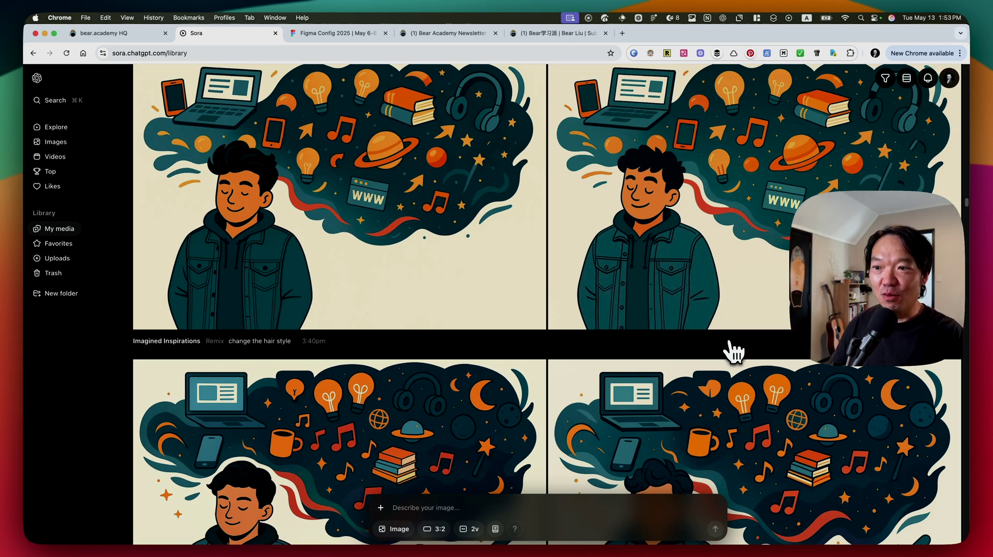
scroll(735, 351, down, 4)
scroll(734, 352, down, 1)
scroll(735, 352, down, 7)
scroll(734, 352, down, 2)
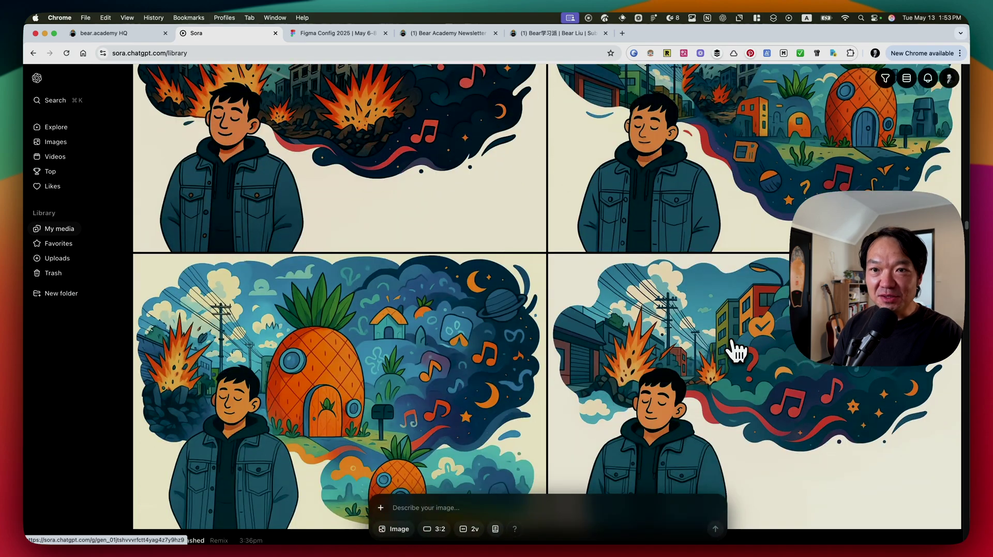
scroll(736, 352, down, 4)
scroll(737, 352, down, 3)
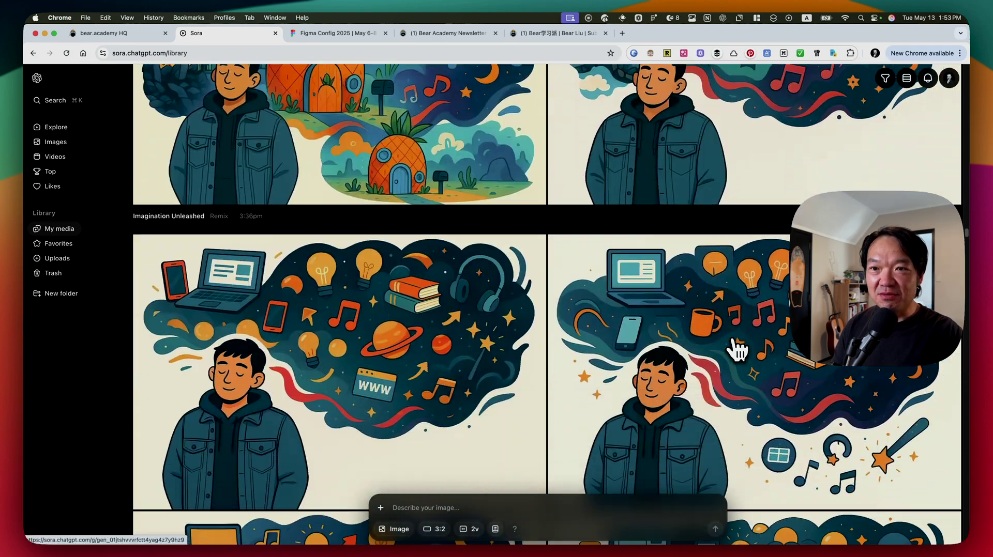
scroll(736, 352, down, 3)
scroll(734, 346, down, 5)
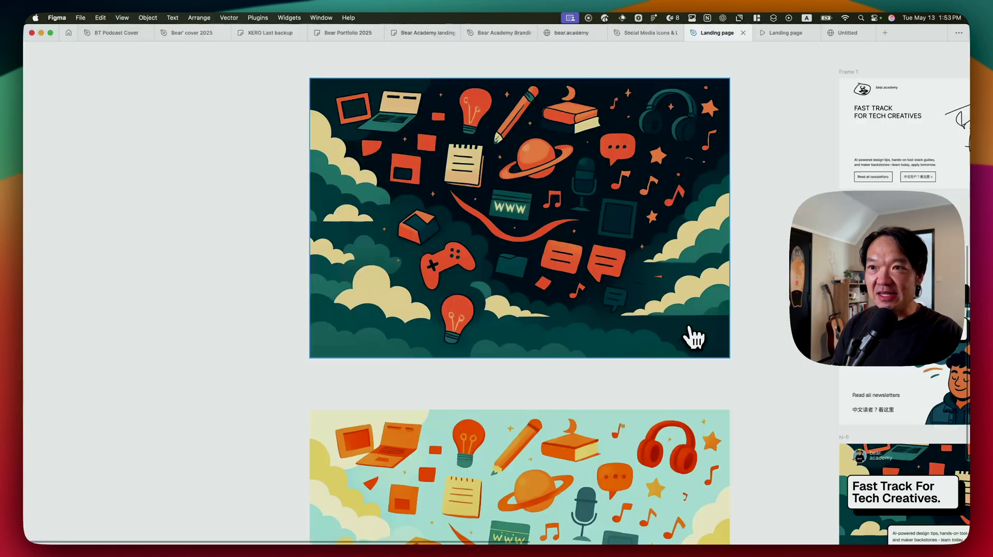
Step: Run Figma's AI Edit image on the hero illustration with the prompt 'remove the light'
scroll(543, 361, down, 4)
scroll(517, 259, right, 10)
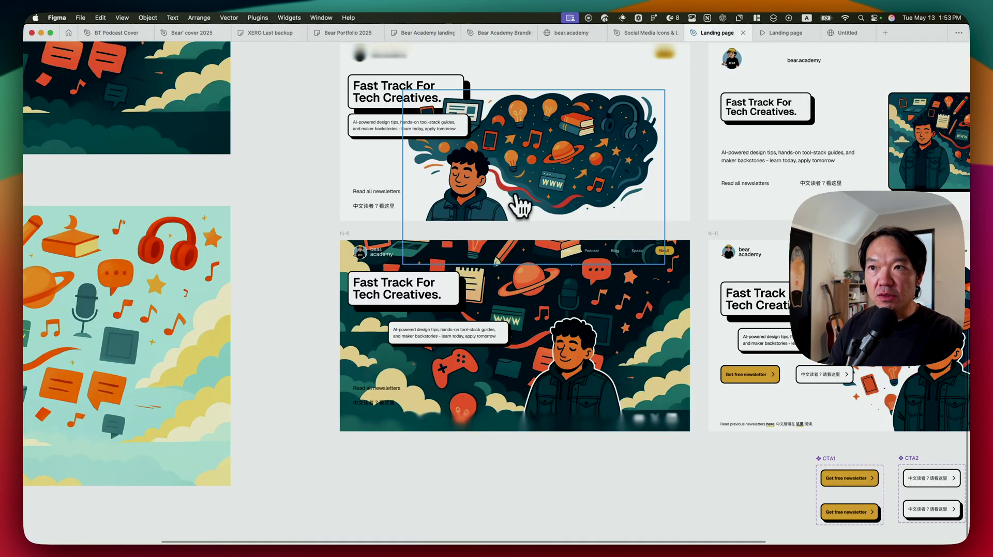
scroll(520, 207, up, 3)
scroll(507, 204, up, 2)
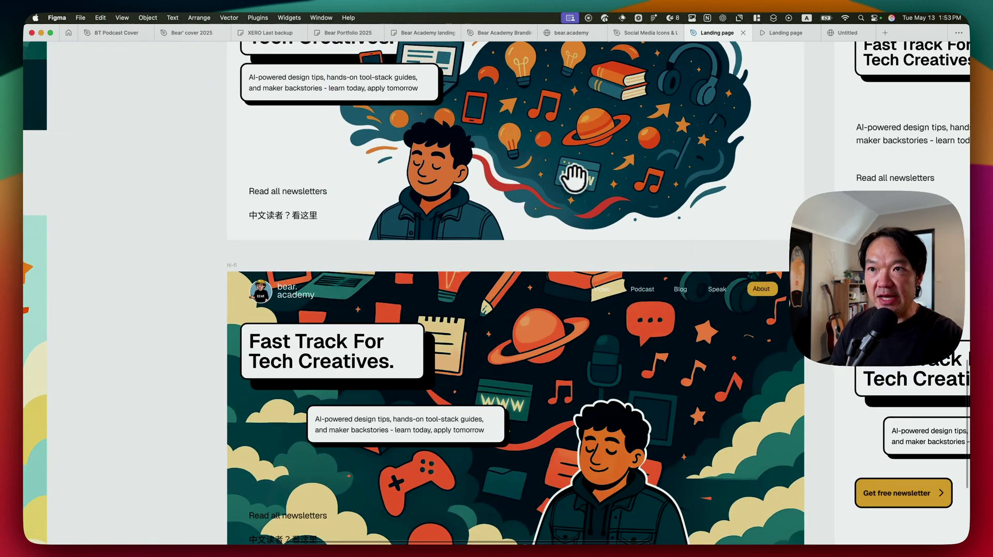
scroll(523, 205, up, 2)
scroll(523, 205, right, 3)
double_click(569, 191)
key(super+backslash)
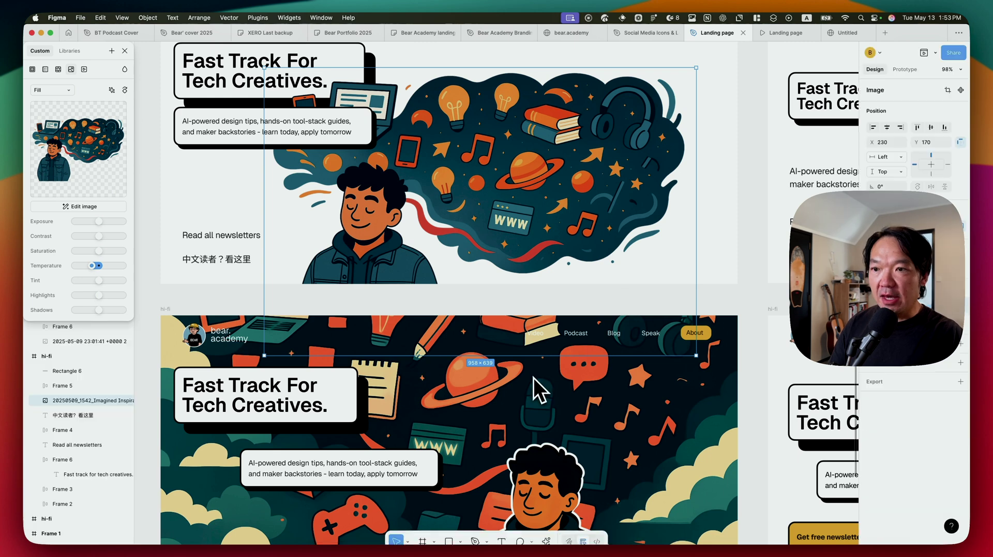
click(546, 528)
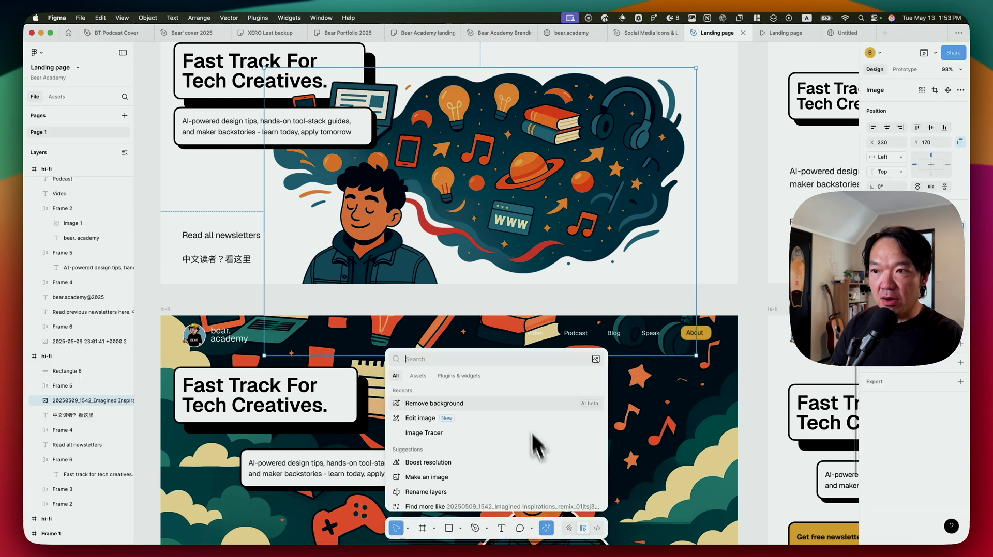
click(468, 417)
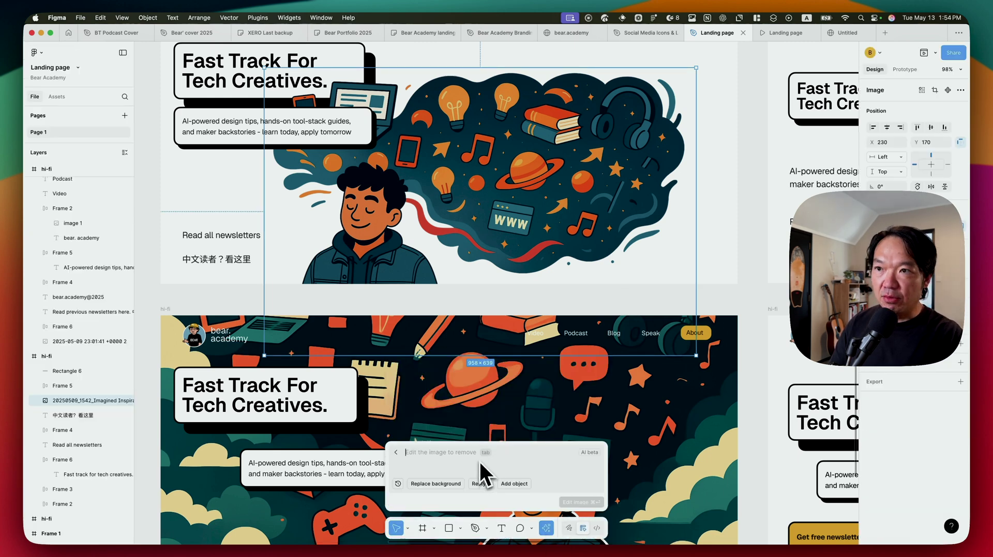
text(remove the light)
key(super+Return)
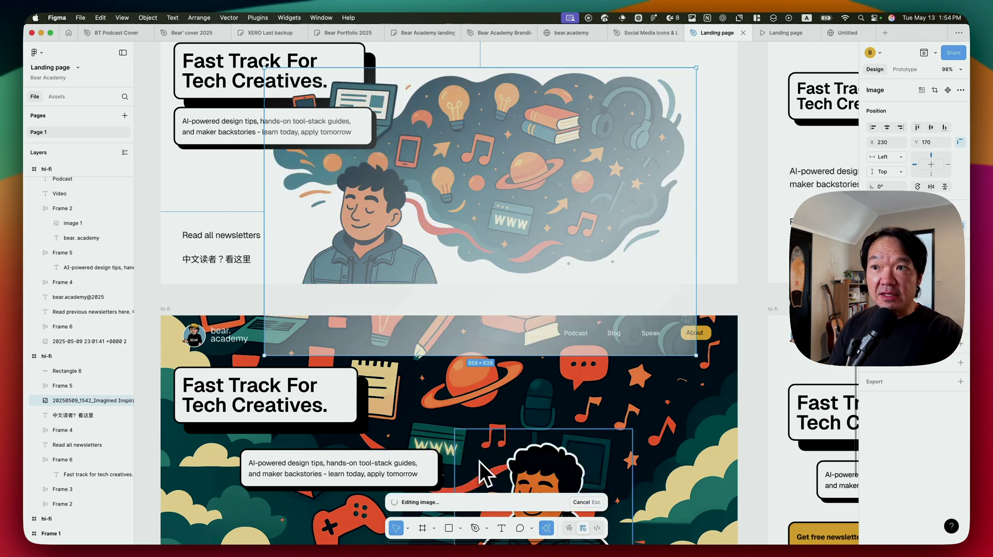
Step: Move the illustration copy to empty canvas at upper right and inspect the dark-background result
scroll(511, 409, down, 5)
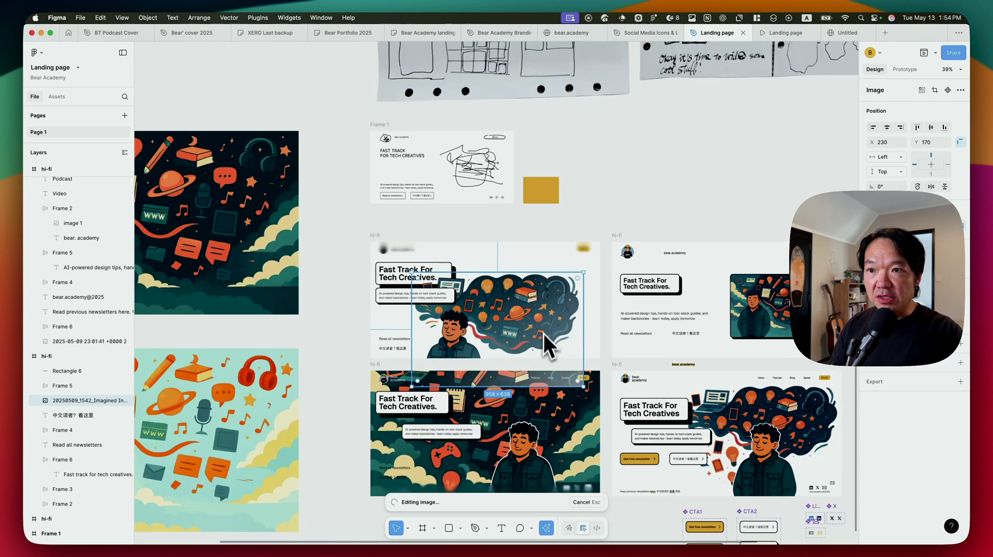
drag(548, 346, 762, 166)
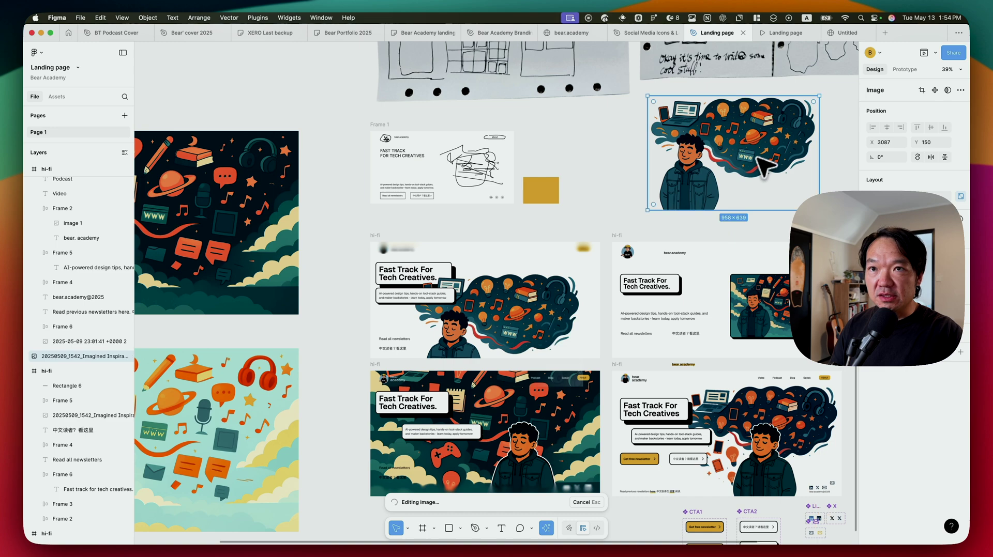
click(631, 222)
scroll(638, 215, down, 1)
scroll(638, 214, right, 1)
double_click(672, 165)
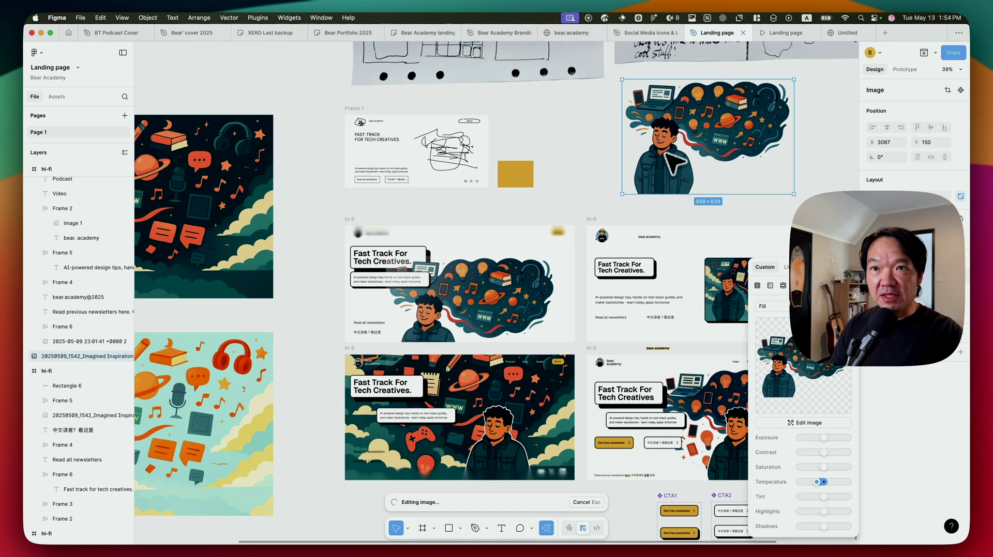
click(635, 223)
scroll(635, 223, up, 2)
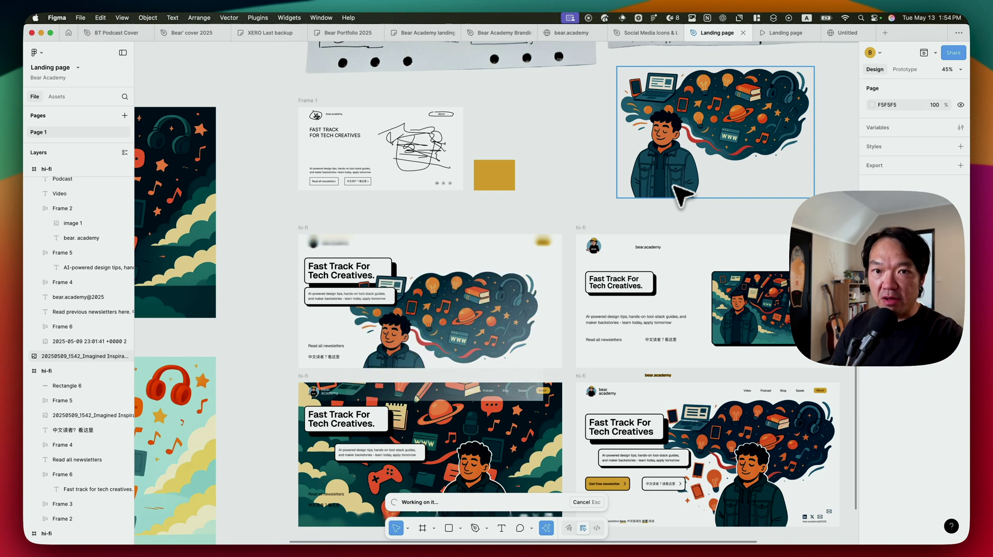
scroll(566, 373, down, 3)
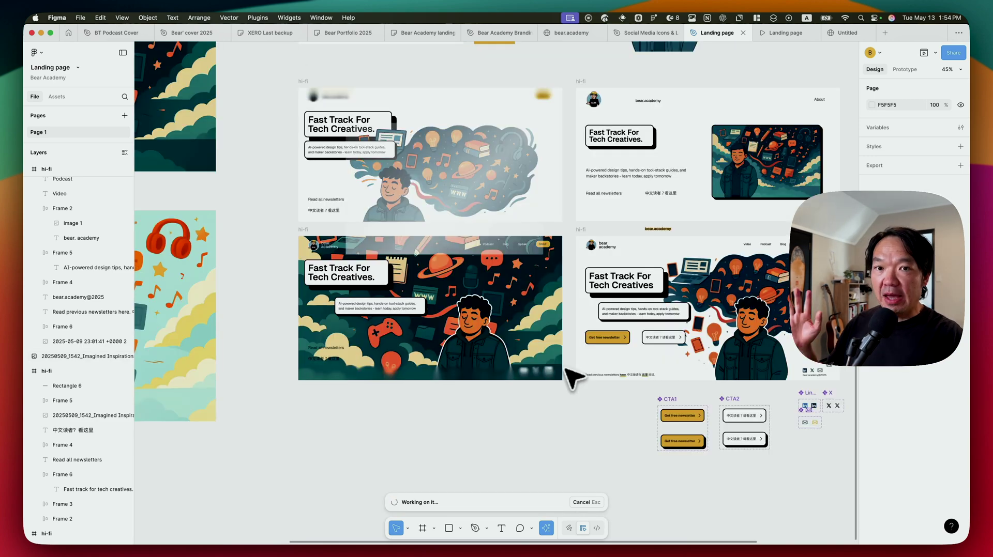
scroll(378, 279, up, 5)
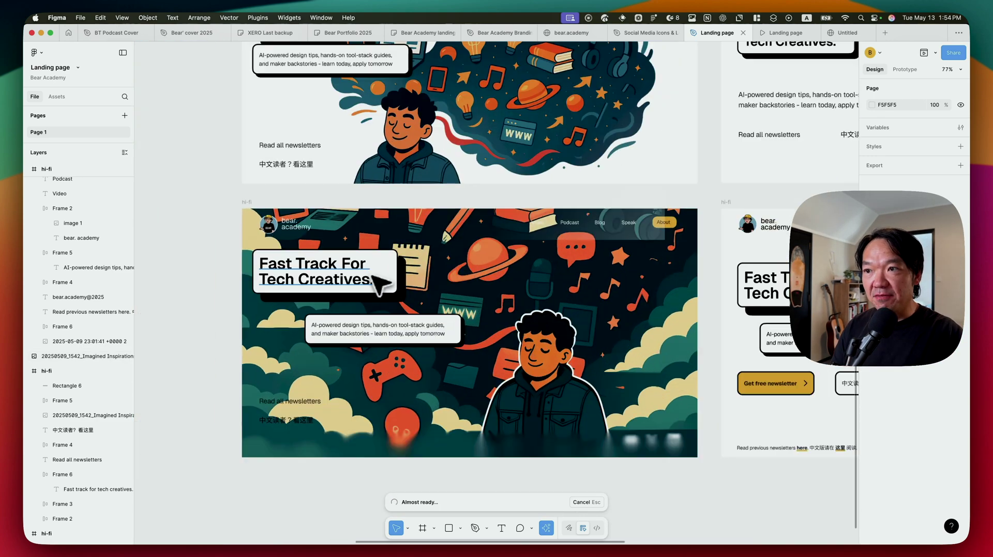
scroll(381, 283, up, 3)
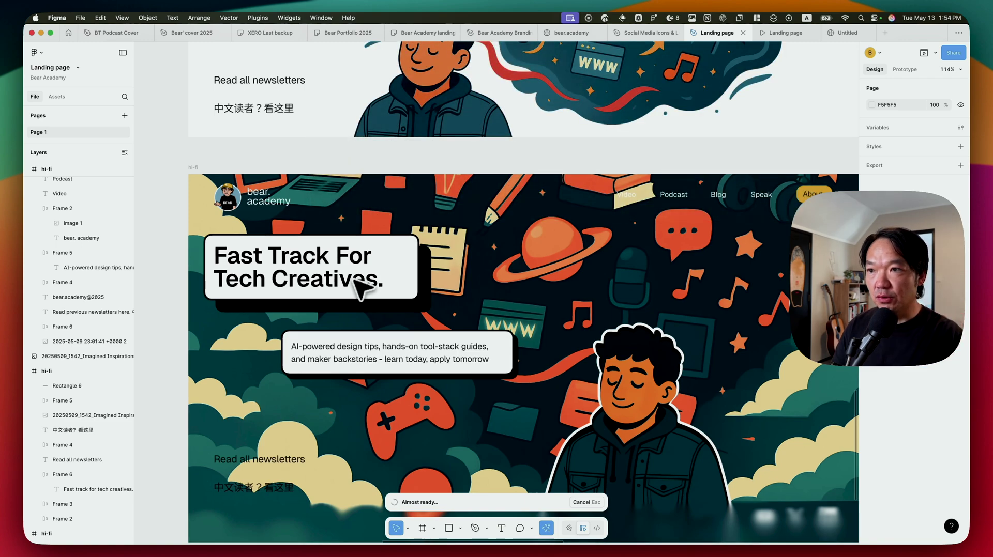
scroll(361, 287, down, 2)
scroll(465, 327, right, 3)
scroll(466, 327, right, 3)
scroll(628, 442, down, 3)
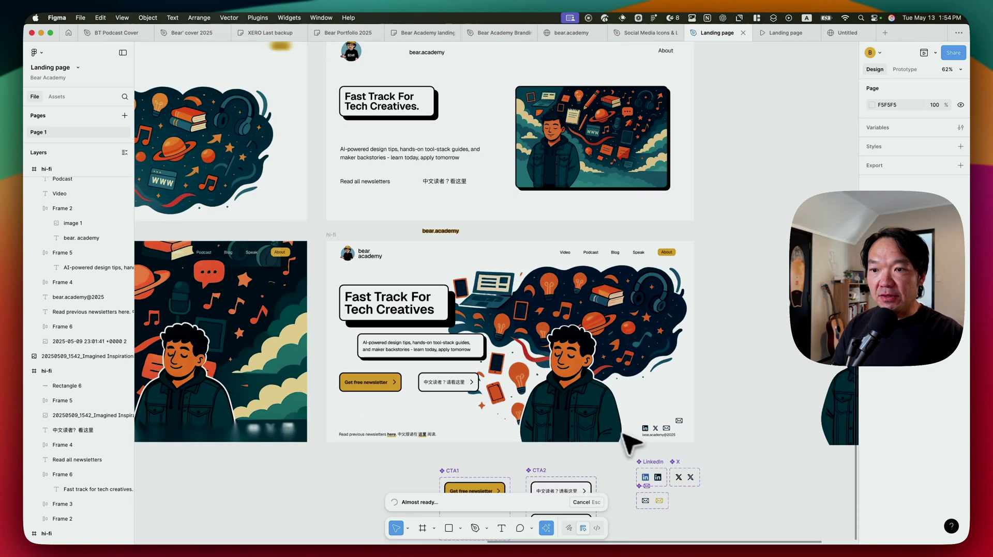
scroll(628, 442, down, 3)
scroll(642, 428, up, 3)
scroll(665, 373, up, 3)
scroll(667, 352, up, 5)
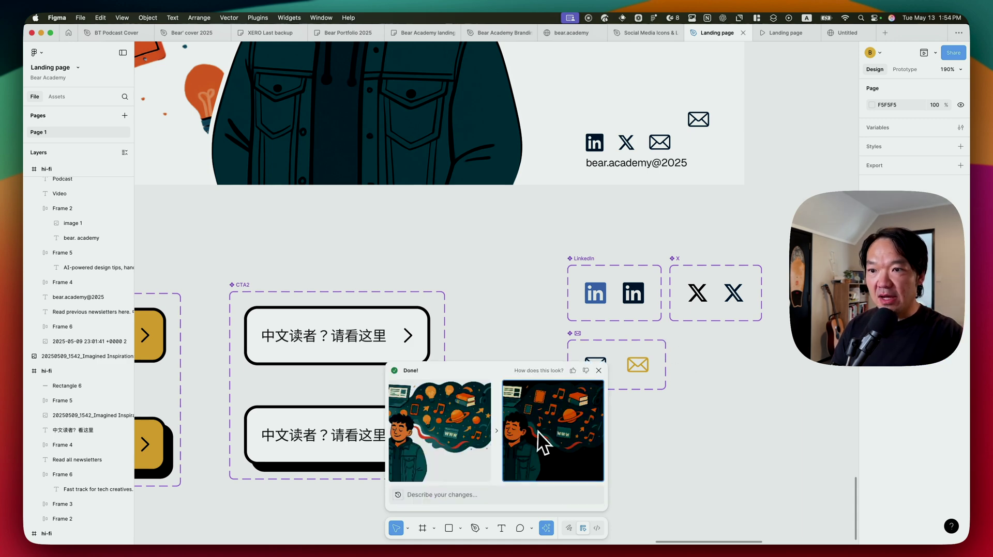
Step: Dismiss the image edit result and zoom into the finished hi-fi landing page frame
click(583, 528)
scroll(459, 265, down, 5)
scroll(458, 265, up, 5)
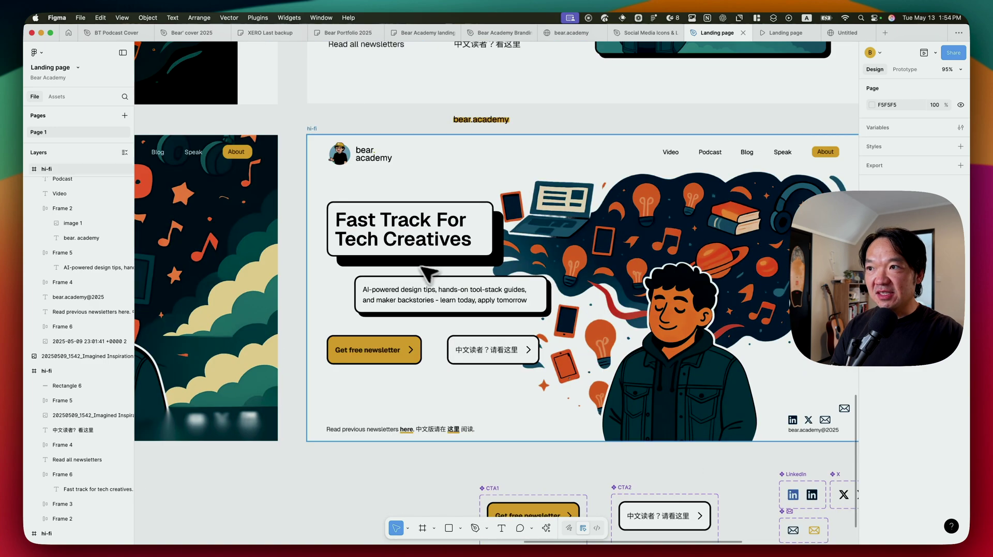
scroll(594, 346, up, 3)
scroll(569, 331, down, 5)
scroll(512, 310, up, 5)
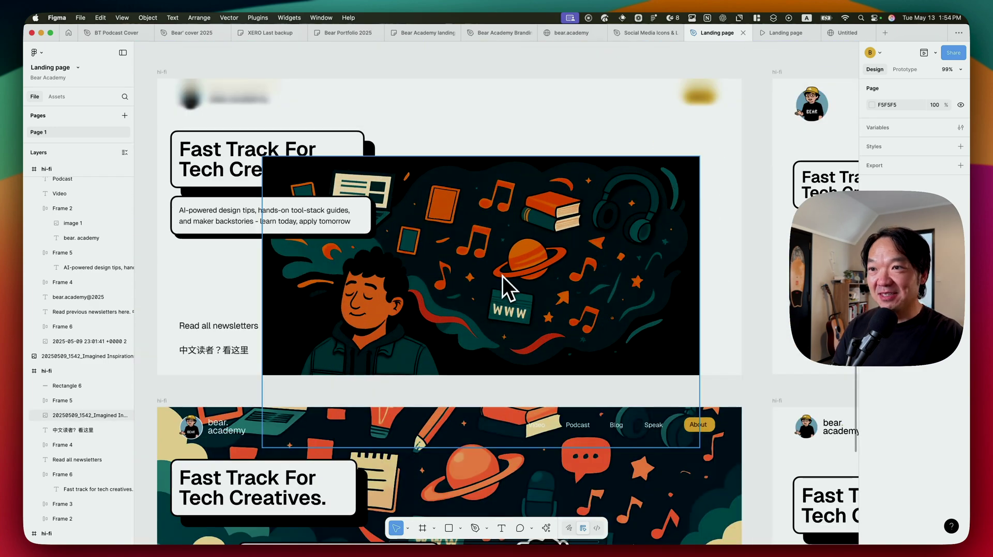
scroll(512, 302, down, 5)
scroll(521, 318, down, 3)
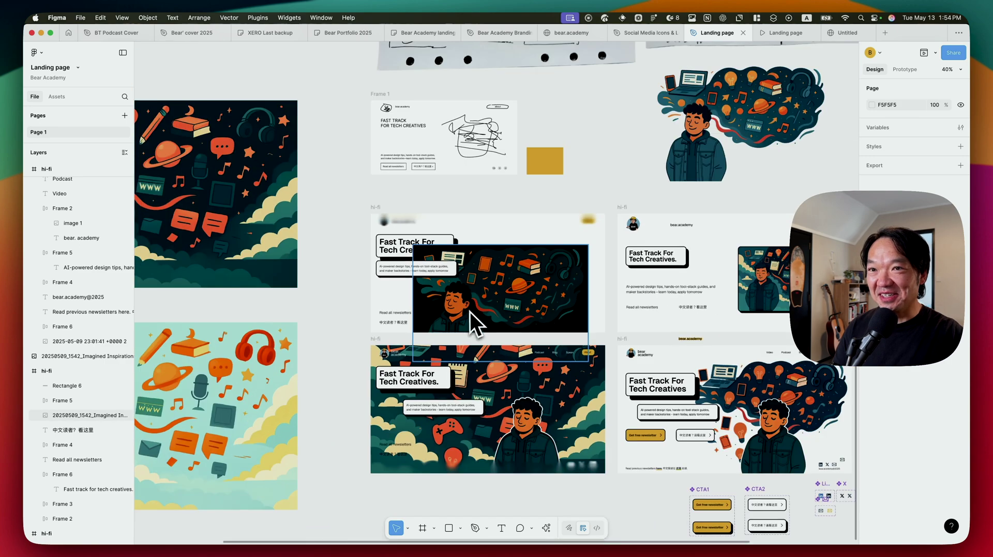
scroll(507, 318, down, 3)
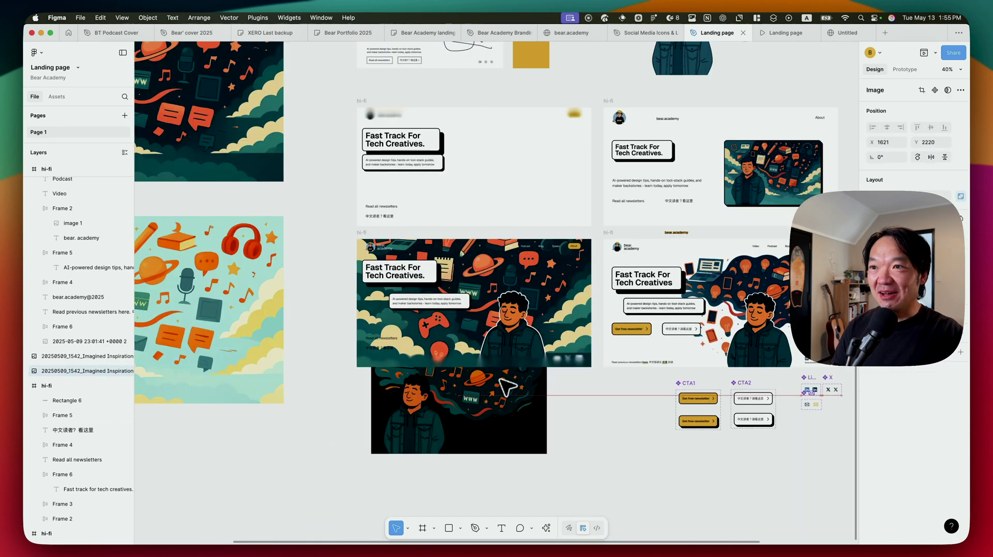
scroll(466, 393, right, 5)
scroll(550, 472, left, 5)
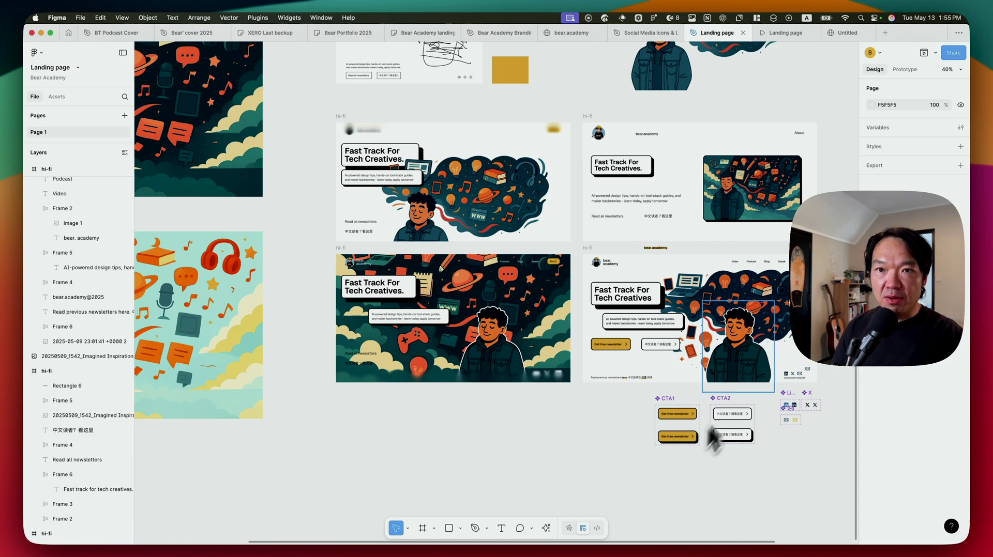
scroll(741, 345, up, 5)
scroll(488, 351, right, 5)
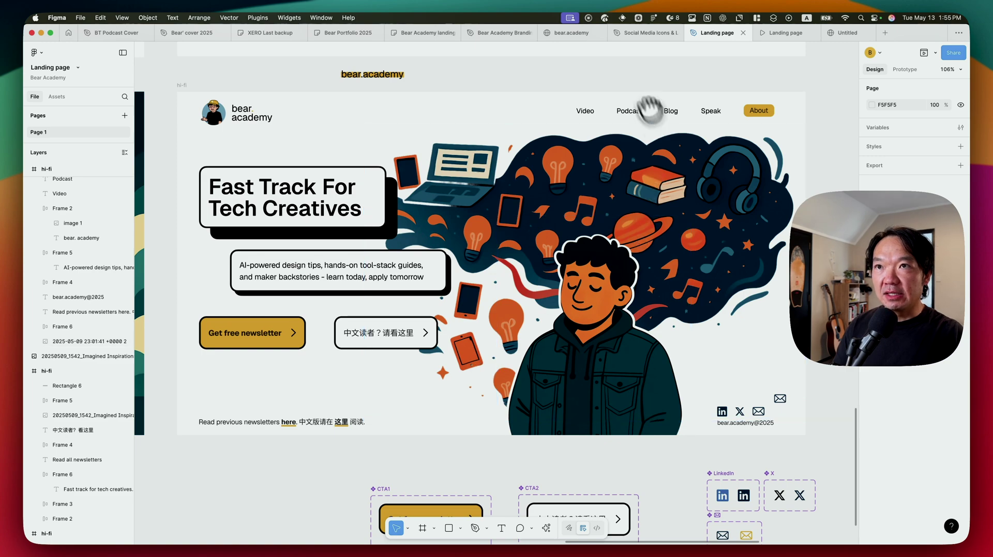
click(572, 33)
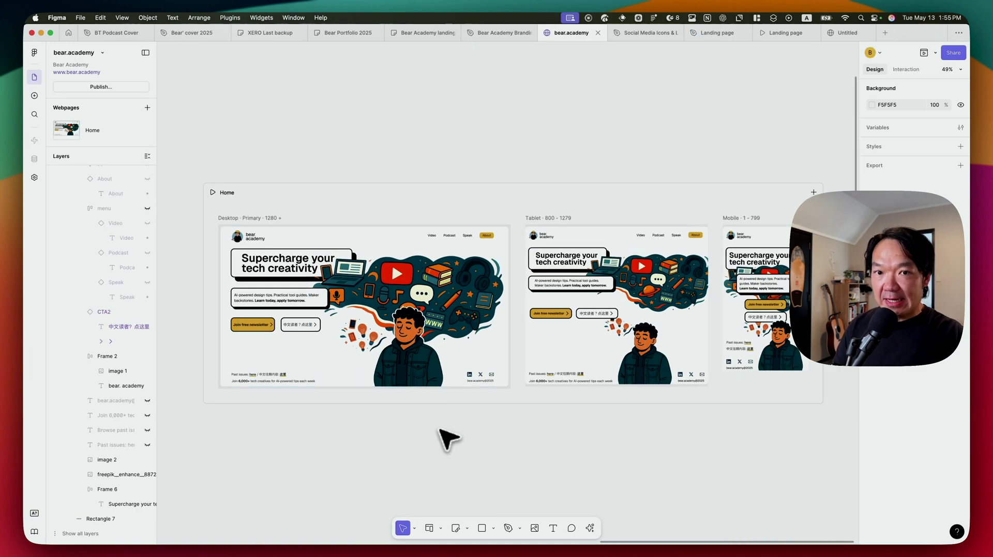
scroll(377, 399, up, 5)
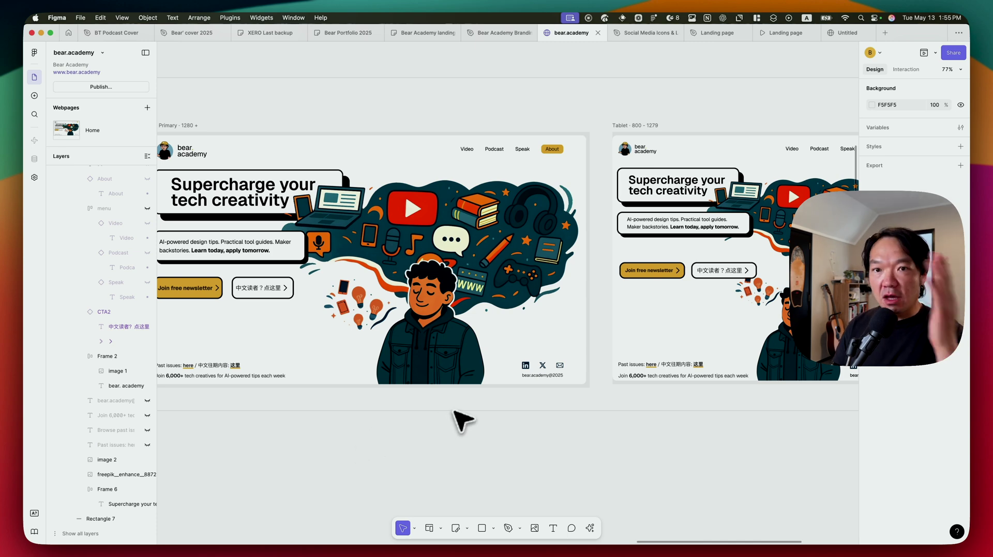
scroll(462, 420, left, 2)
scroll(439, 412, left, 5)
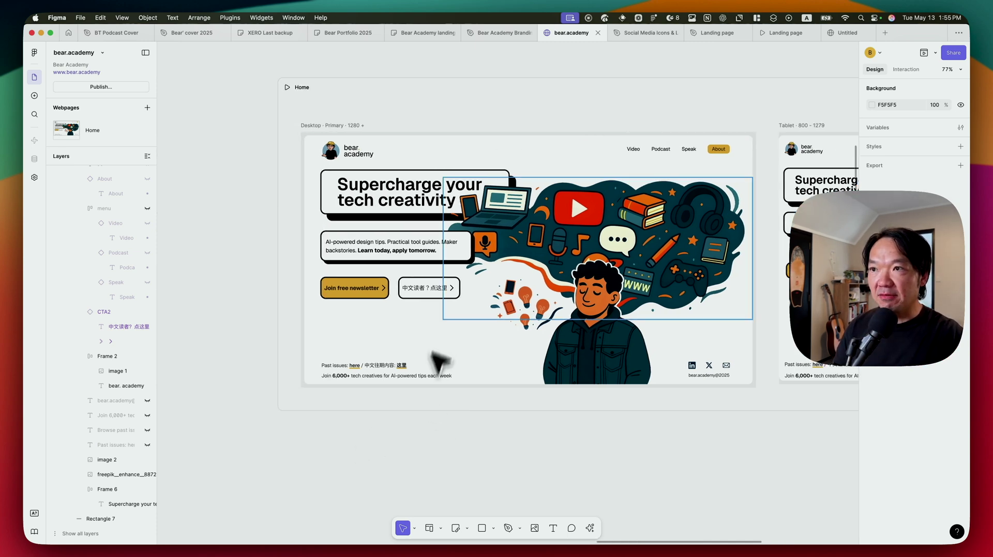
scroll(389, 144, up, 2)
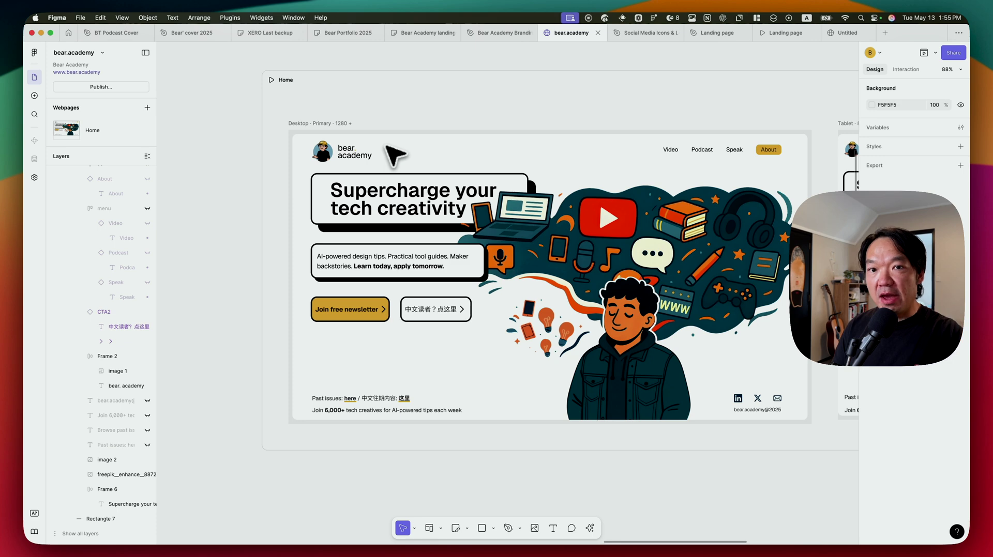
scroll(337, 146, right, 2)
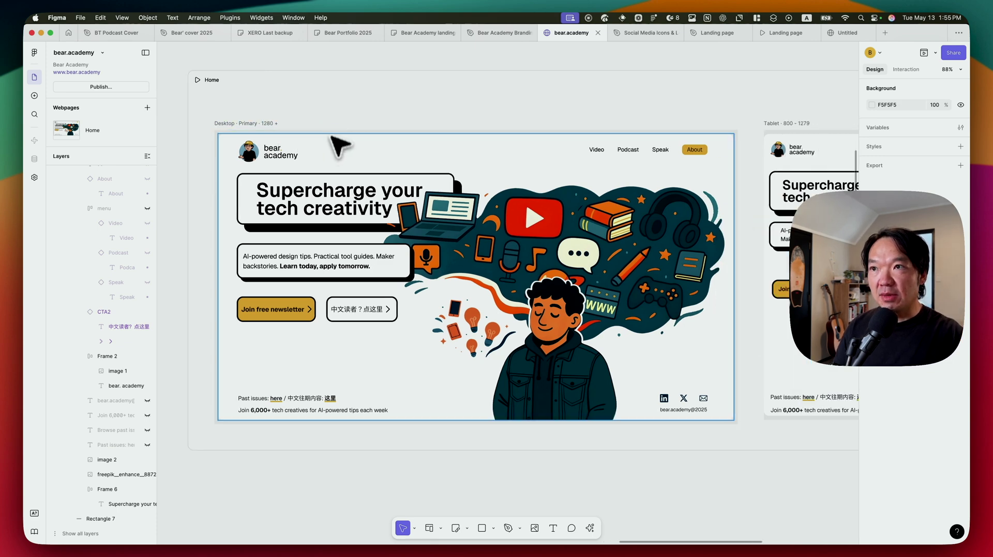
scroll(341, 156, down, 5)
scroll(360, 373, down, 2)
scroll(421, 295, down, 3)
scroll(421, 295, left, 2)
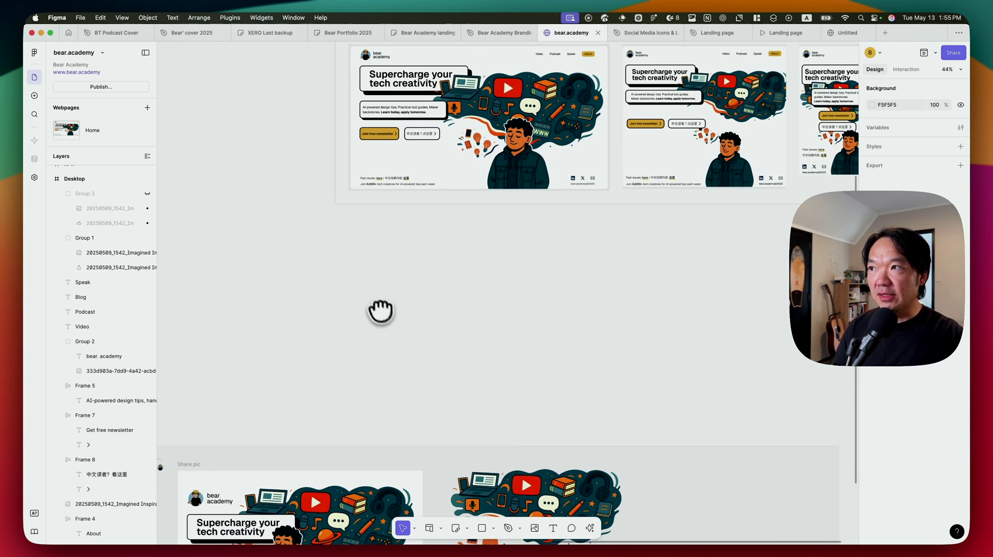
Step: Browse the Insert panel's ready-made Blocks and component Libraries
click(35, 96)
mouse_move(101, 102)
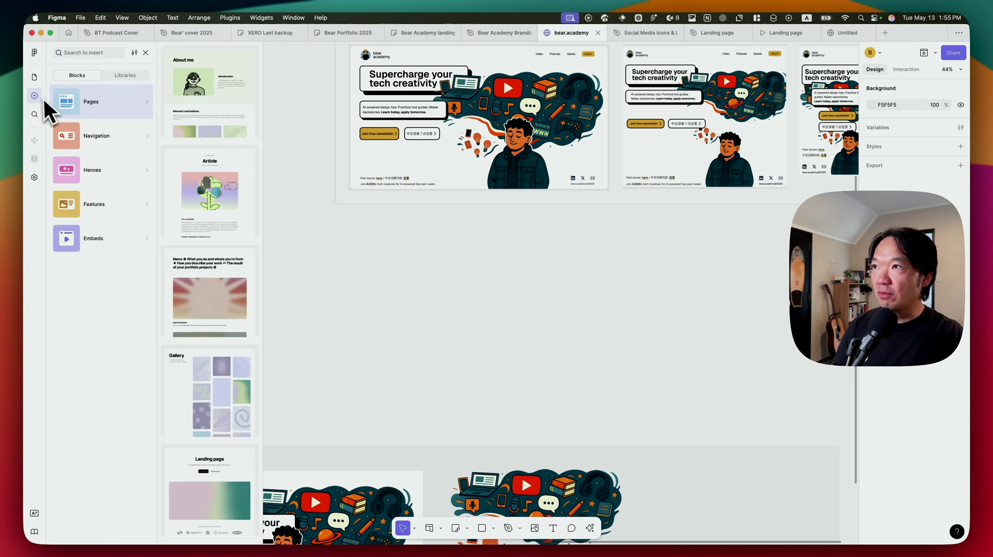
click(124, 75)
click(76, 75)
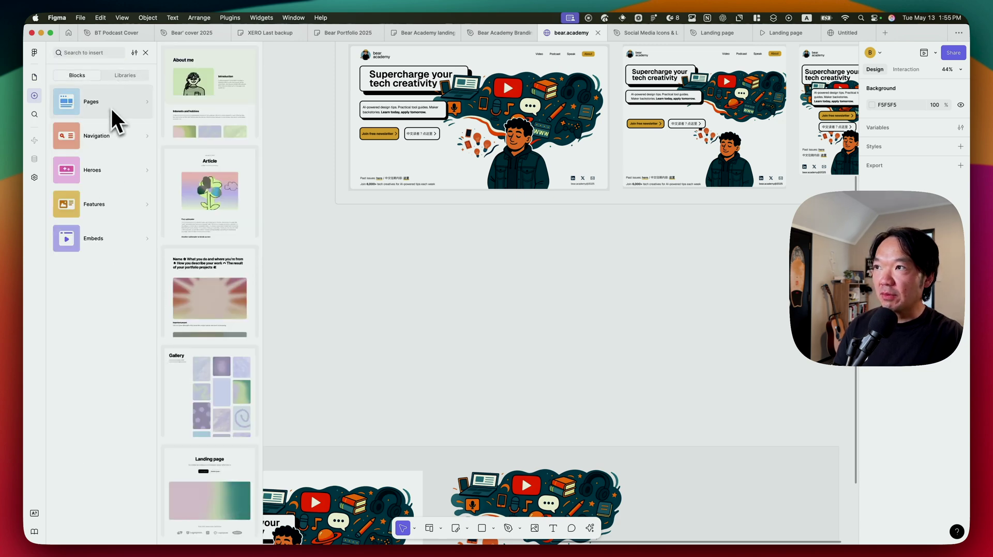
click(36, 82)
Step: Add a second webpage, /page, with an empty Desktop layout
click(148, 108)
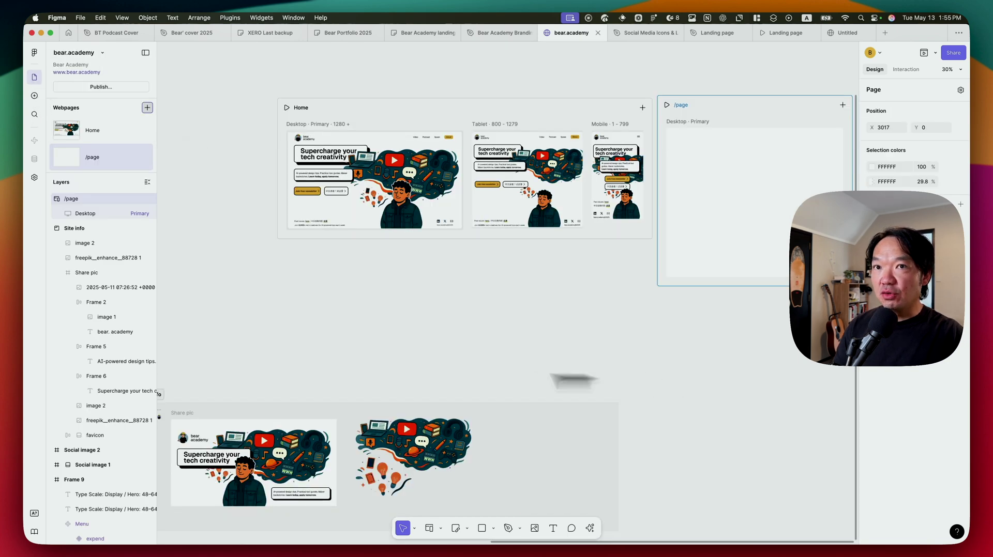
ctrl+scroll(576, 222, up, 5)
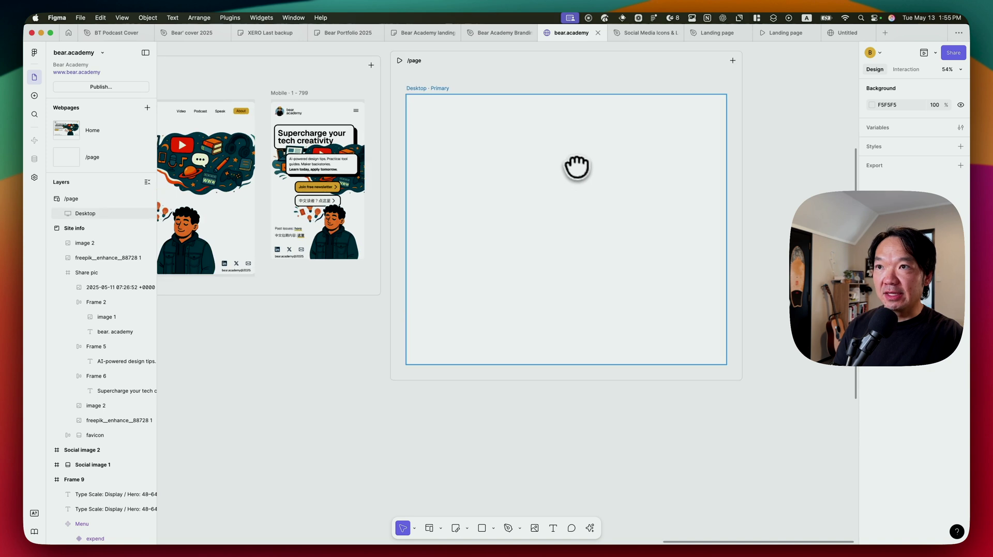
scroll(732, 127, up, 2)
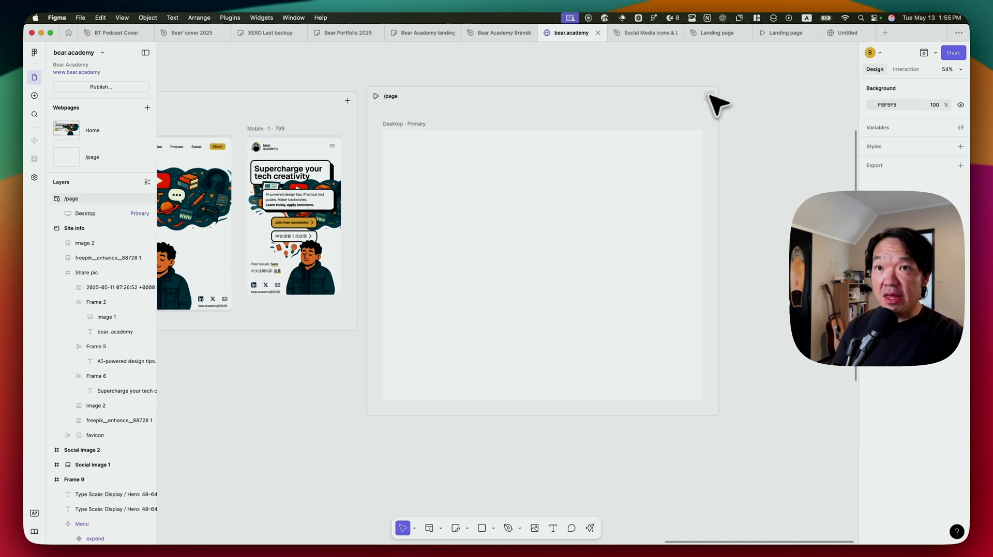
click(709, 96)
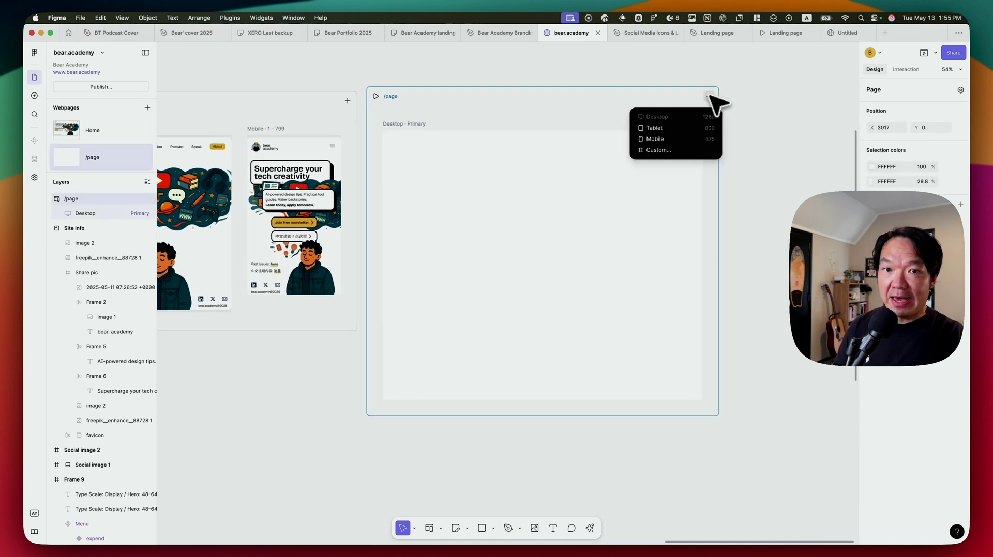
Step: Add a Mobile breakpoint to /page and paste the hero illustration into its Desktop frame
click(663, 139)
click(716, 83)
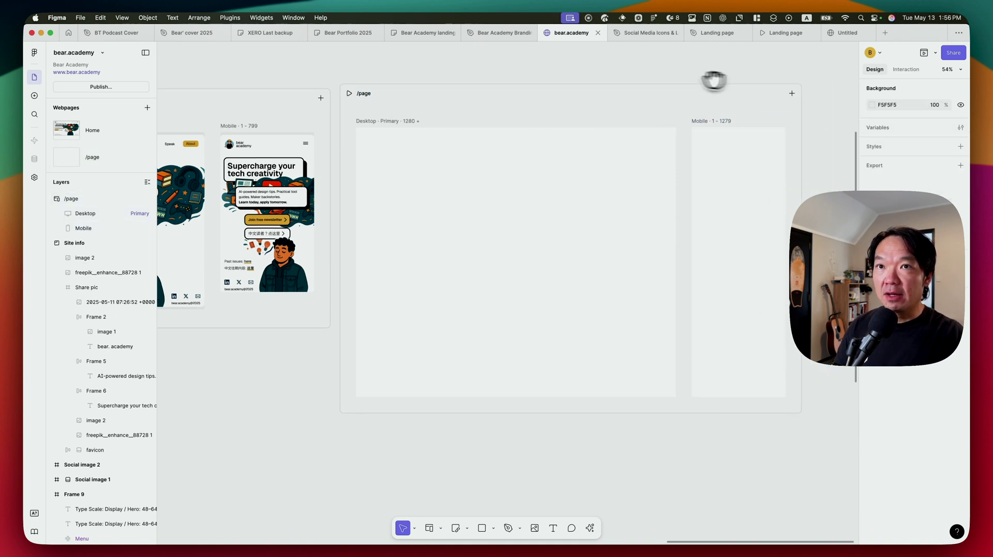
scroll(729, 83, left, 5)
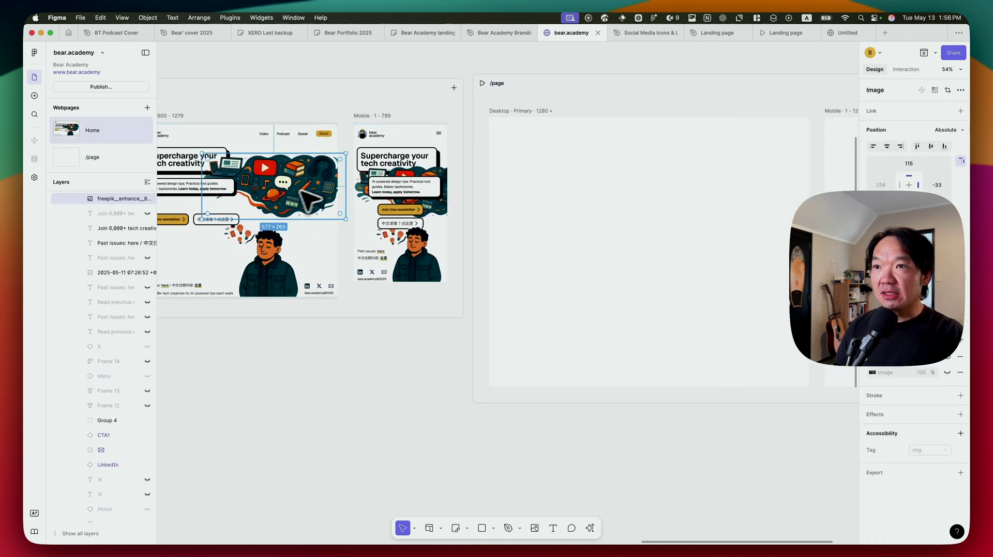
click(520, 112)
key(super+v)
Step: Shrink the mobile copy of the illustration to fit the narrow frame, then view Home's Desktop design
scroll(362, 133, right, 5)
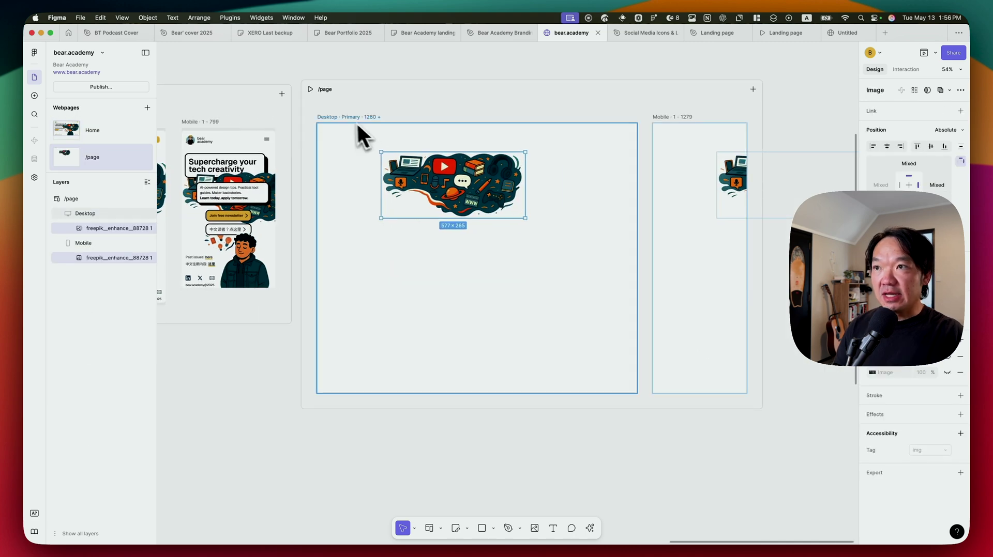
click(737, 184)
scroll(771, 204, right, 5)
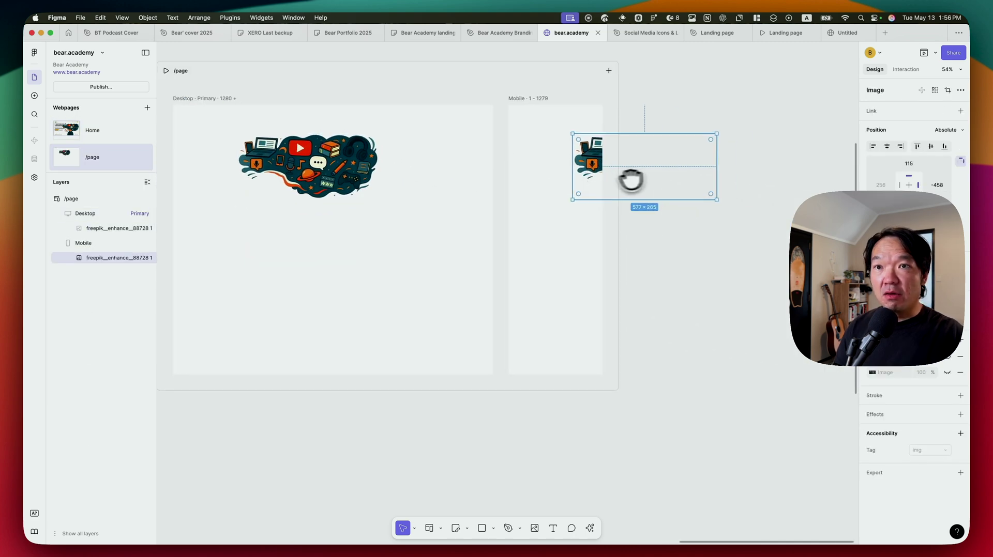
mouse_move(718, 201)
mouse_down()
mouse_move(639, 163)
mouse_move(555, 152)
mouse_up()
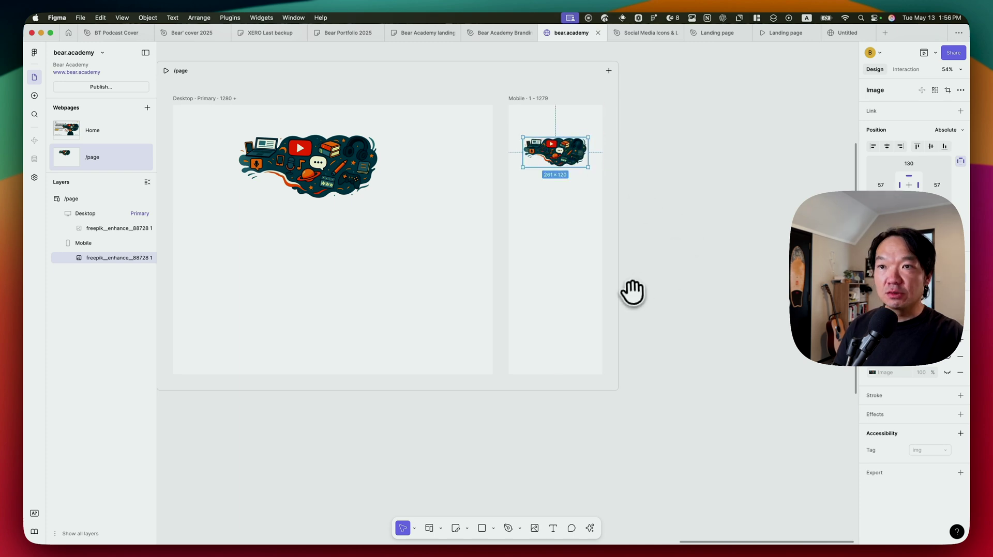
scroll(632, 292, left, 3)
scroll(658, 304, left, 10)
scroll(742, 344, left, 5)
scroll(667, 310, left, 2)
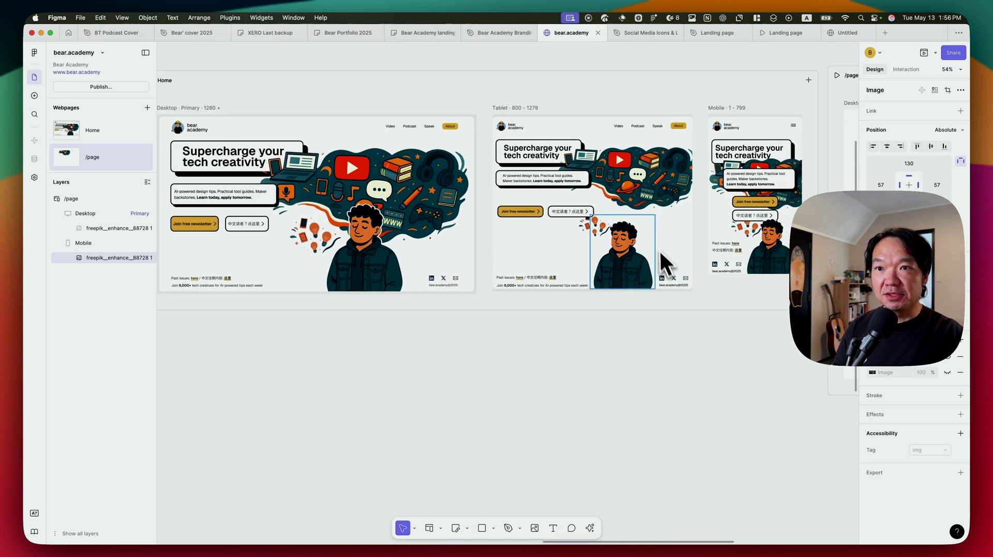
scroll(659, 249, up, 5)
scroll(644, 252, left, 2)
key(shift+n)
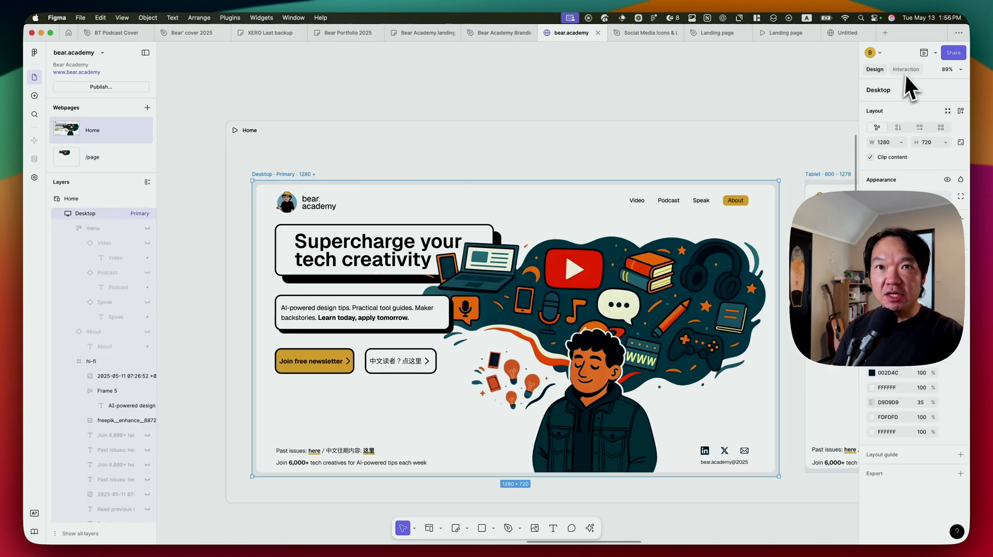
Step: Reveal the hero illustration's Mouse parallax interaction and test it in a preview
click(906, 69)
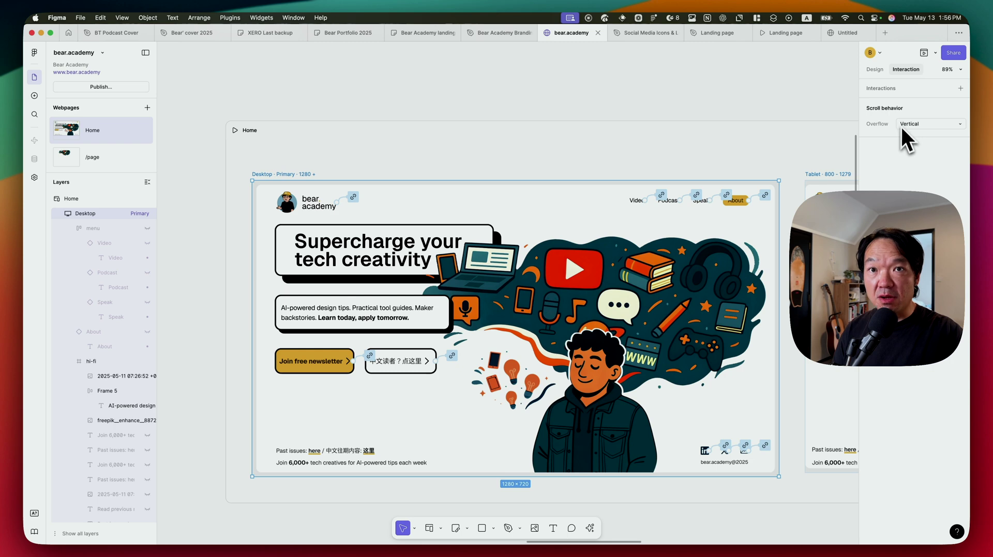
click(672, 261)
scroll(673, 261, right, 5)
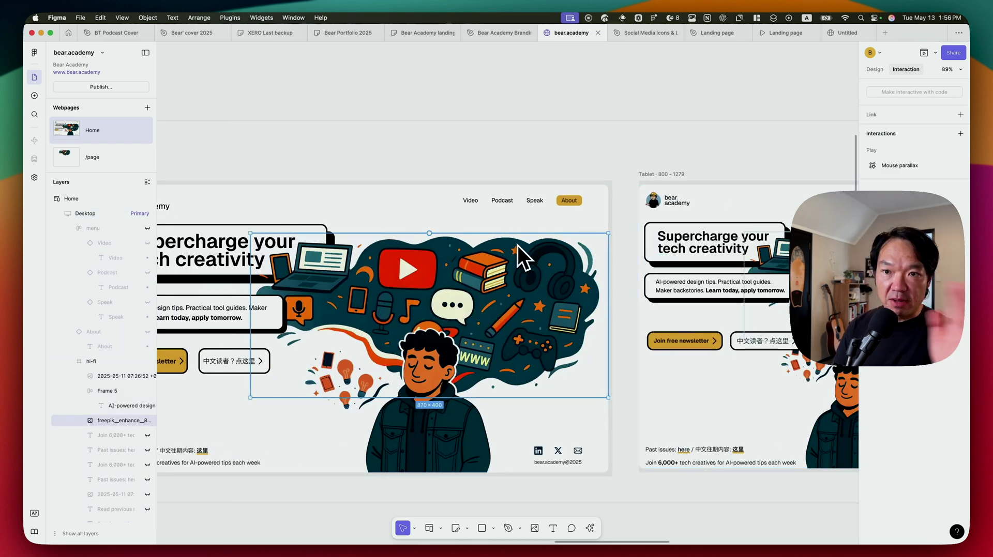
key(shift+space)
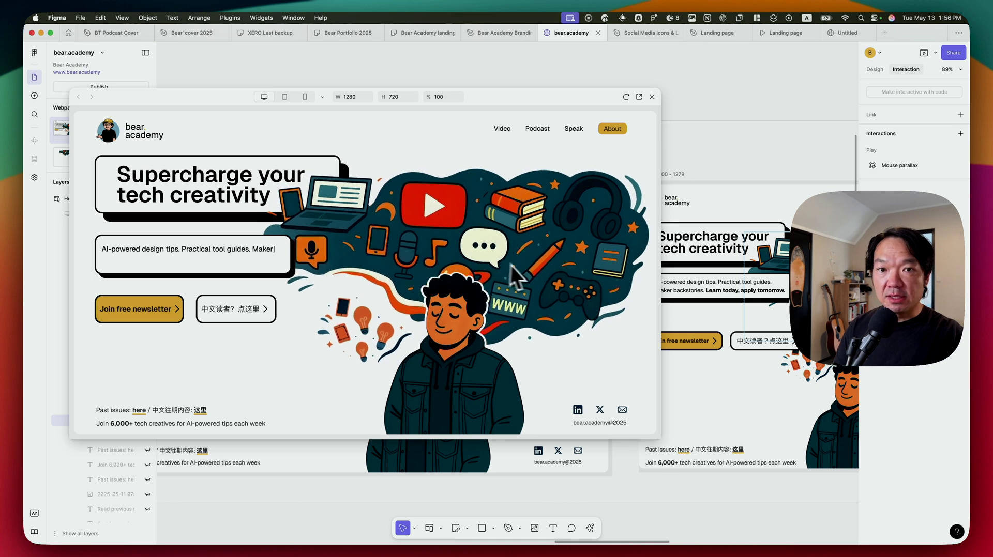
click(651, 98)
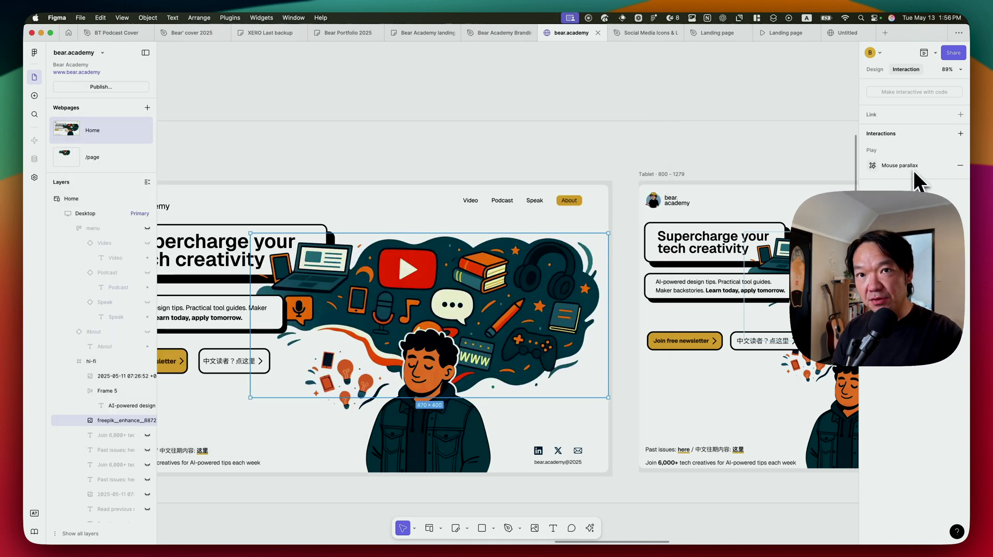
scroll(530, 123, left, 3)
Step: Check the site's publish status and publish history, then bring up Site settings
click(530, 123)
scroll(326, 126, left, 10)
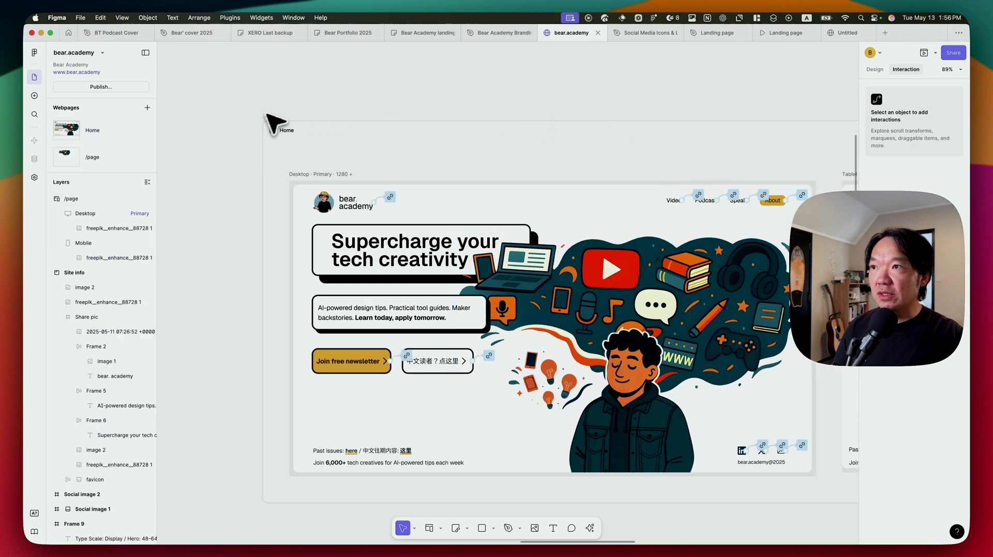
click(116, 89)
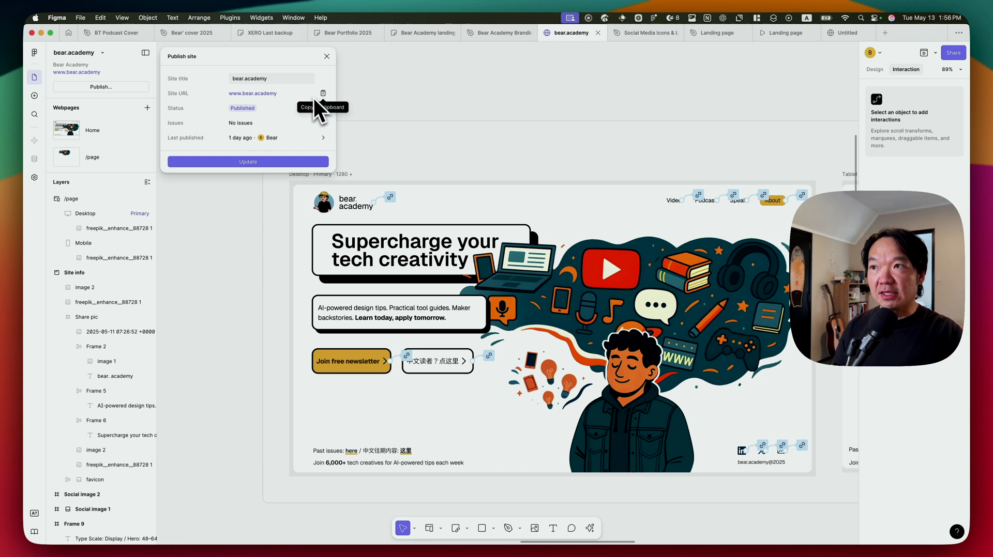
click(323, 139)
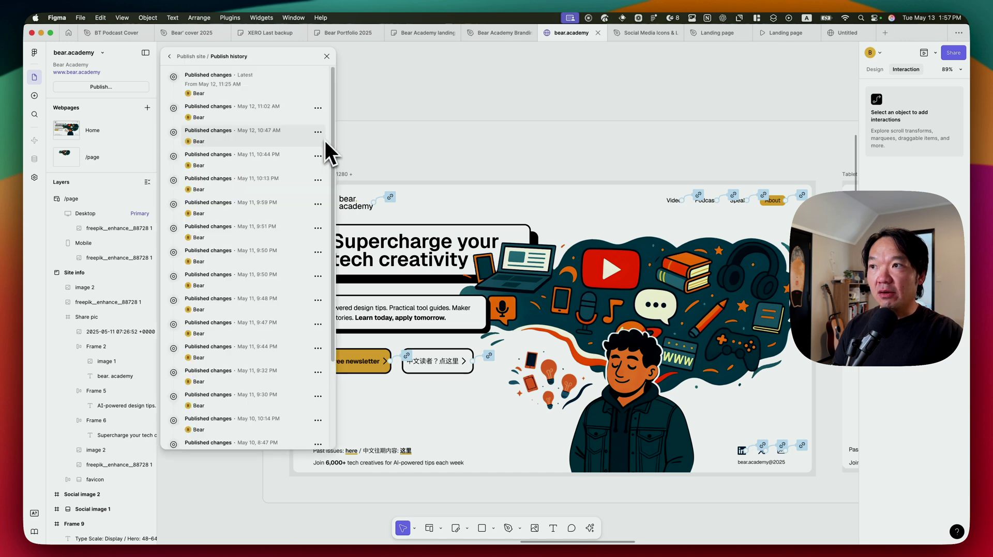
click(169, 57)
click(35, 178)
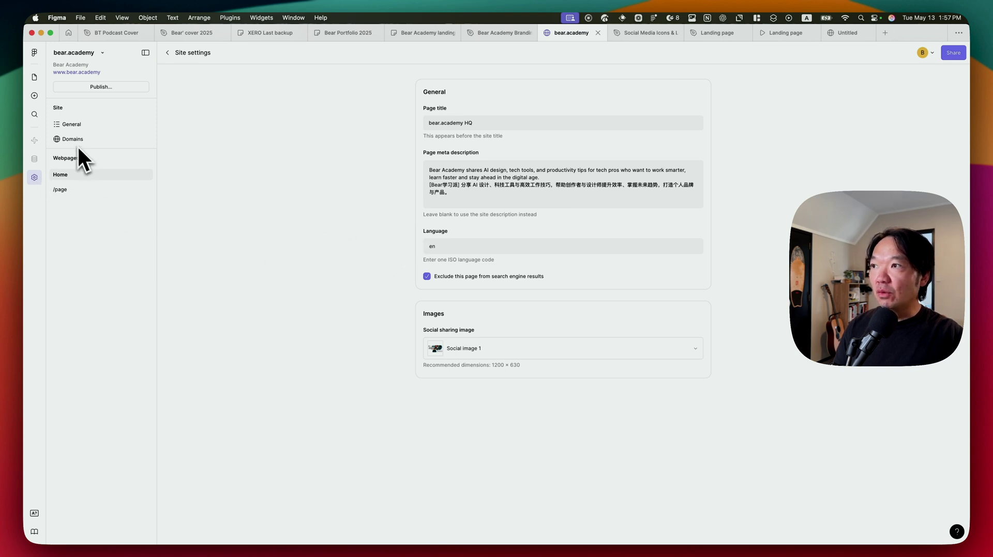
Step: Review the domain settings, the Home page settings and the social sharing image options
click(76, 142)
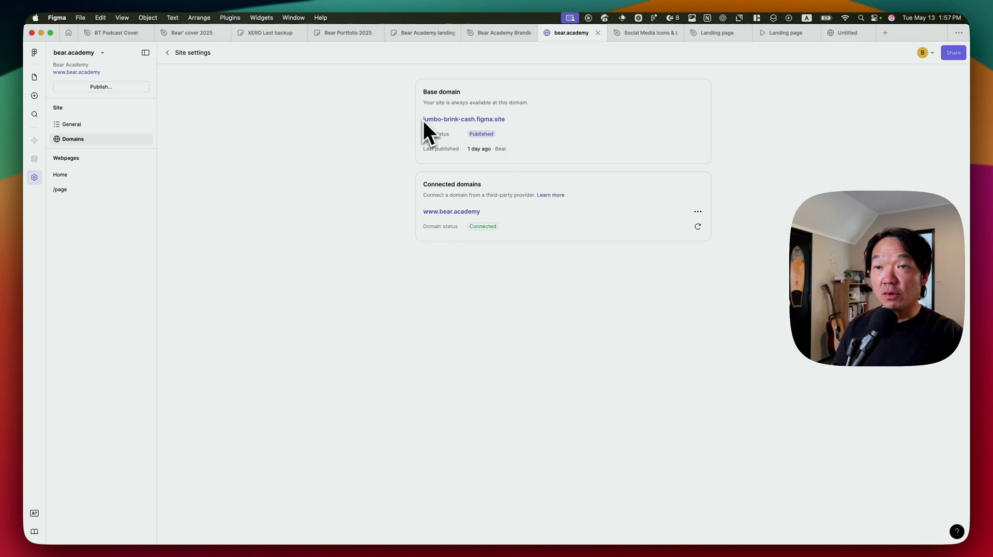
click(61, 189)
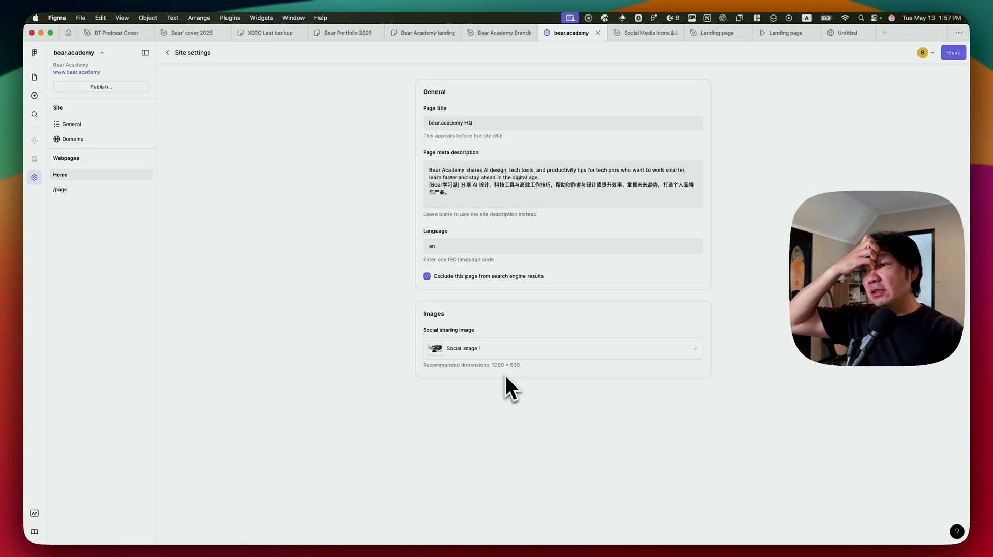
click(491, 348)
click(356, 364)
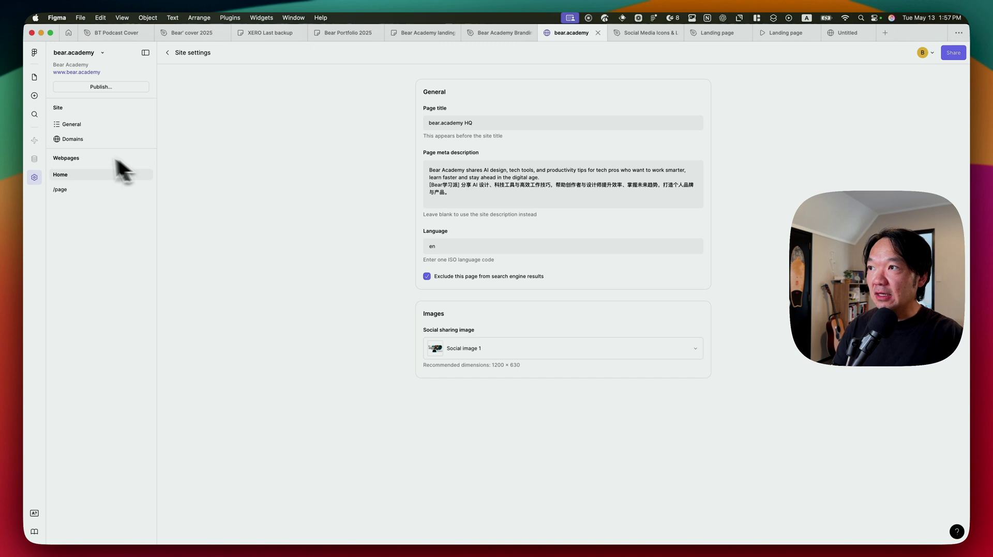
Step: Scroll through the site-wide general settings, then return to the page design
click(124, 125)
scroll(488, 420, down, 1)
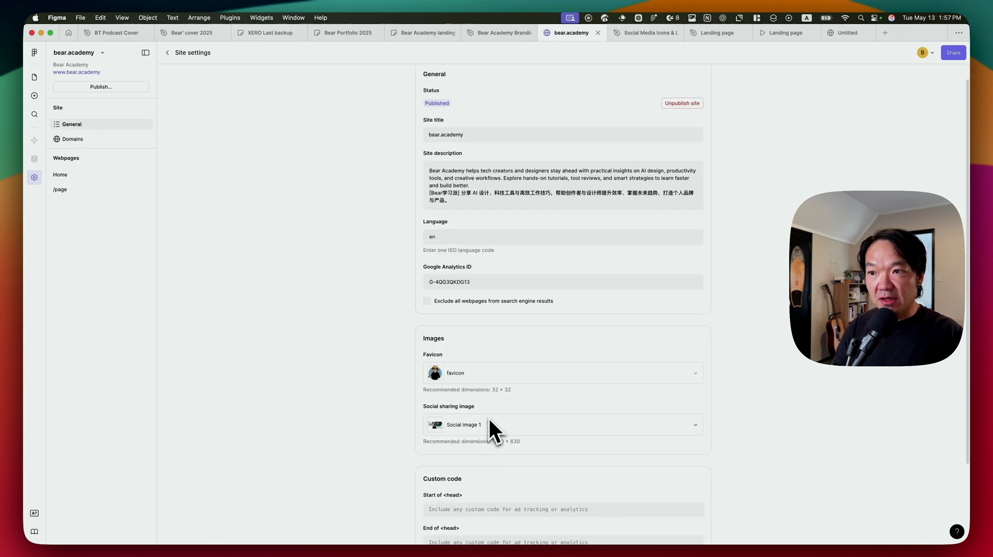
scroll(489, 417, down, 2)
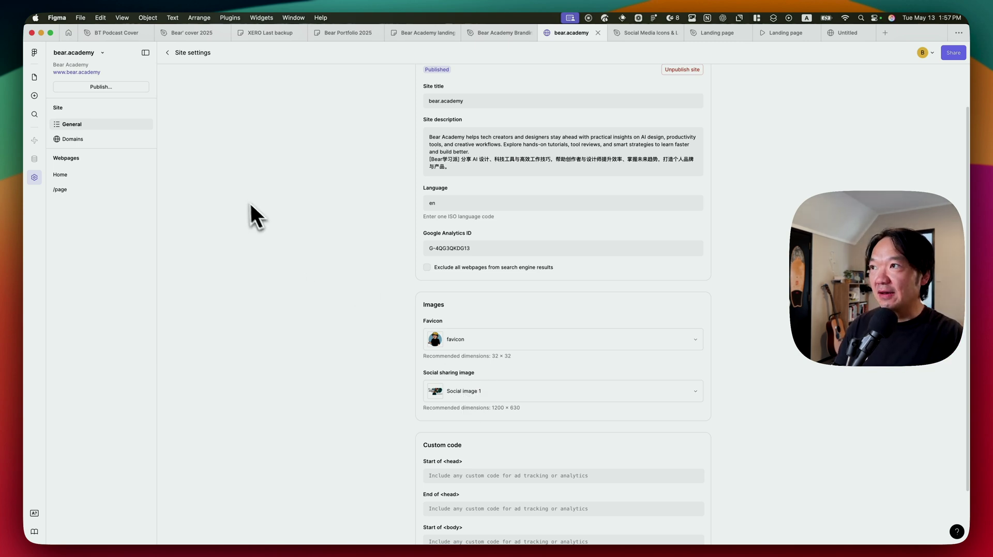
click(35, 78)
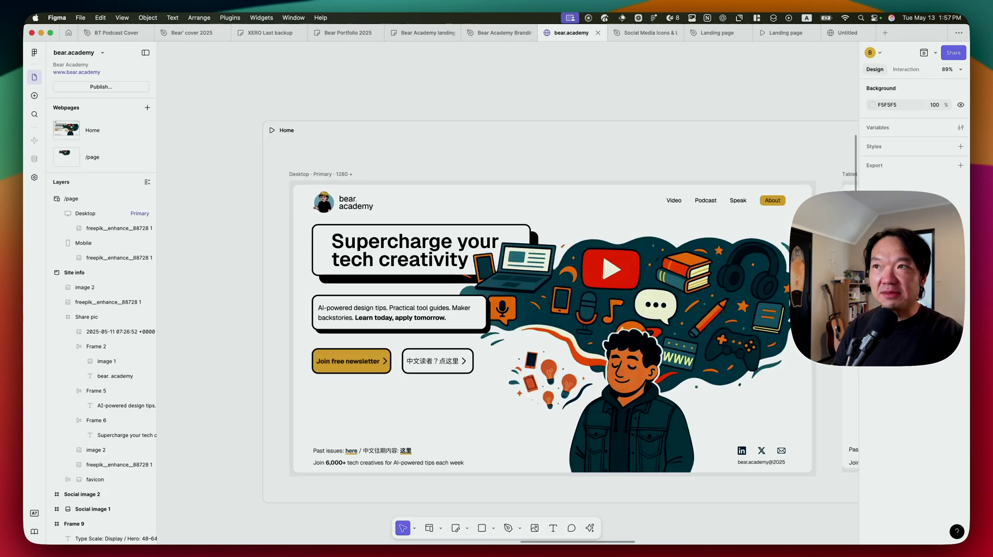
Step: Check the live bear.academy site in Chrome, then switch back to Figma
key(super+Tab)
click(117, 33)
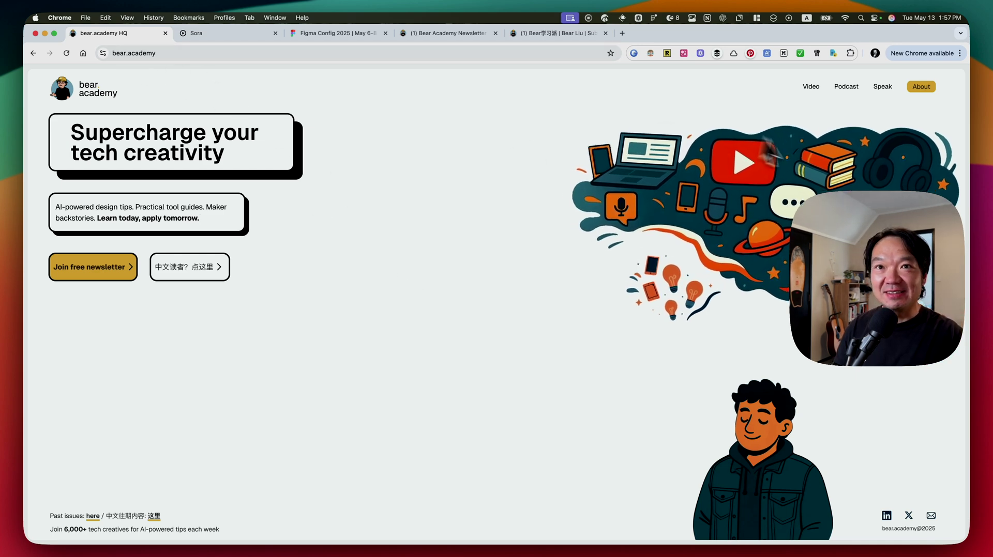
key(super+shift+4)
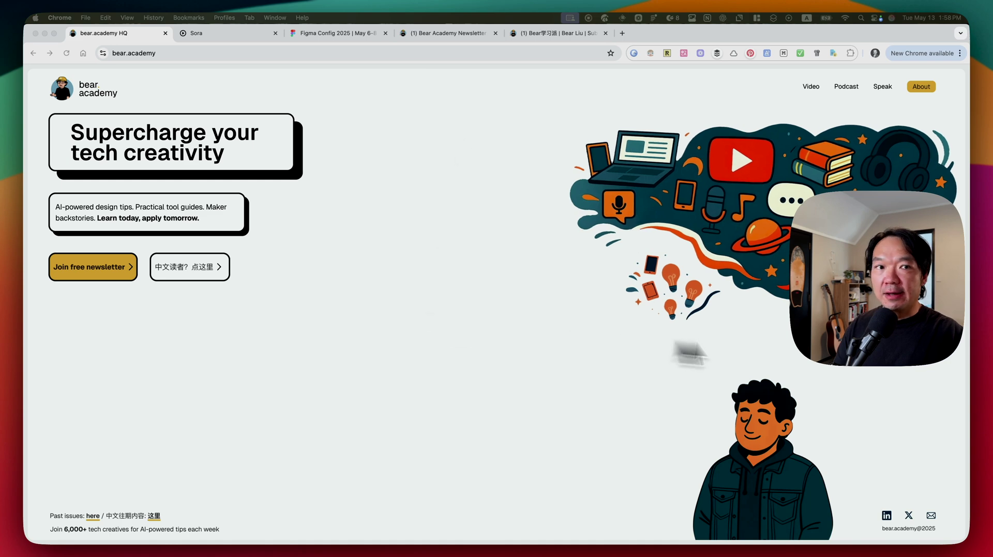
key(super+Tab)
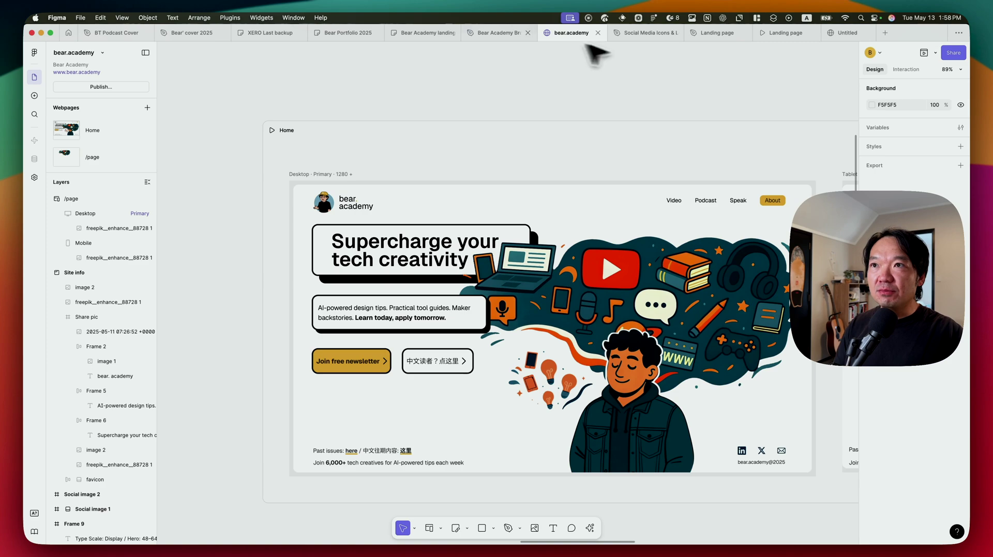
Step: Zoom around the hand-drawn sketches in the Landing page file, then return to bear.academy
click(716, 32)
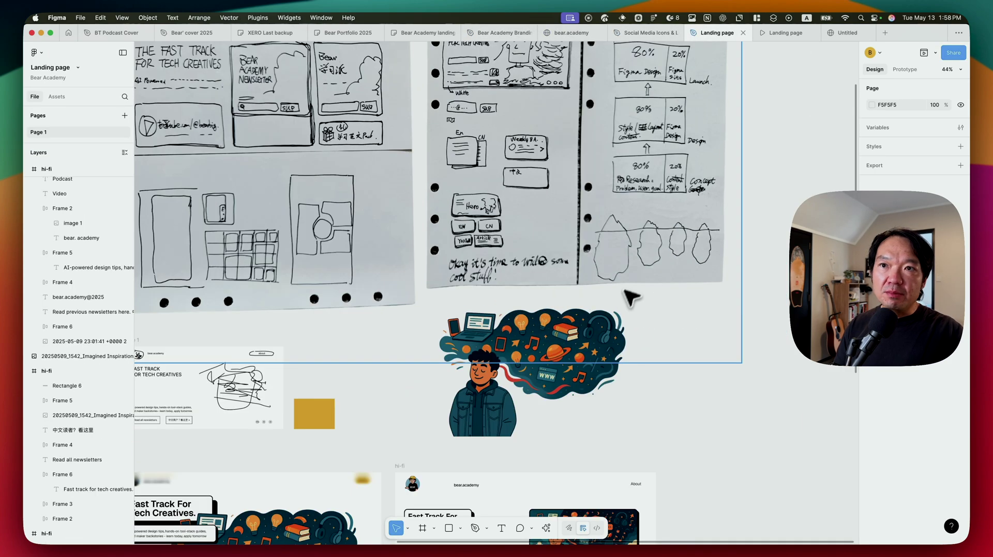
scroll(628, 255, up, 2)
scroll(623, 267, up, 1)
scroll(610, 251, up, 5)
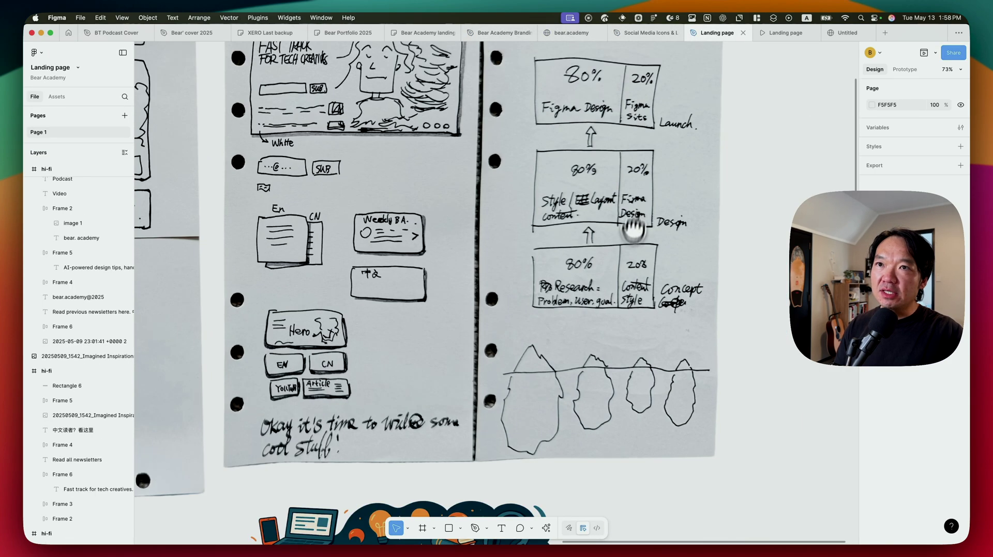
scroll(633, 229, up, 2)
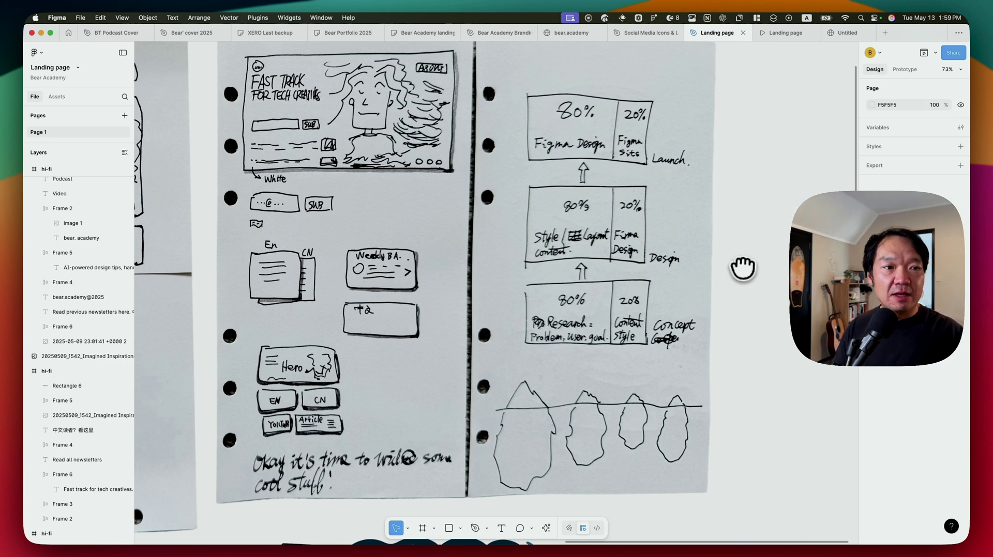
scroll(743, 273, down, 5)
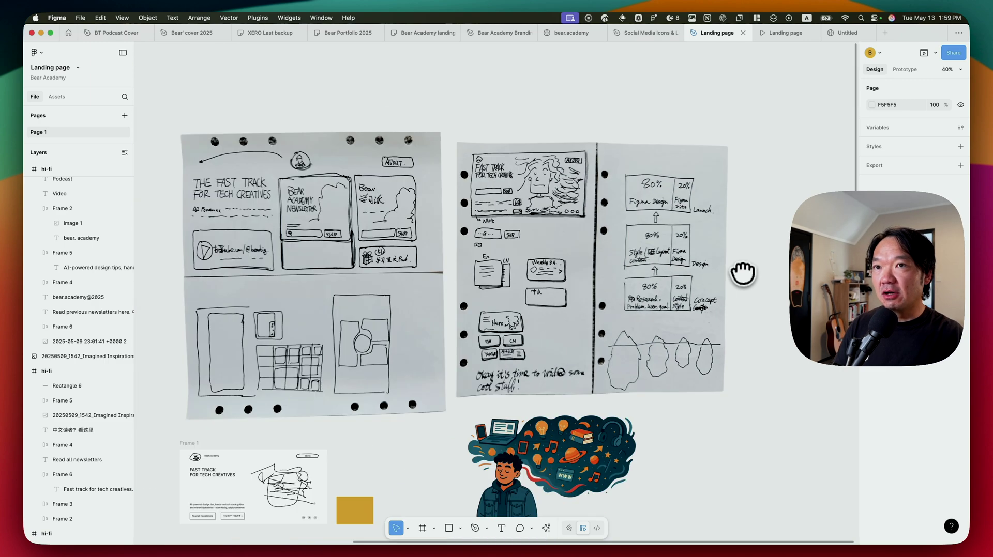
scroll(760, 310, down, 3)
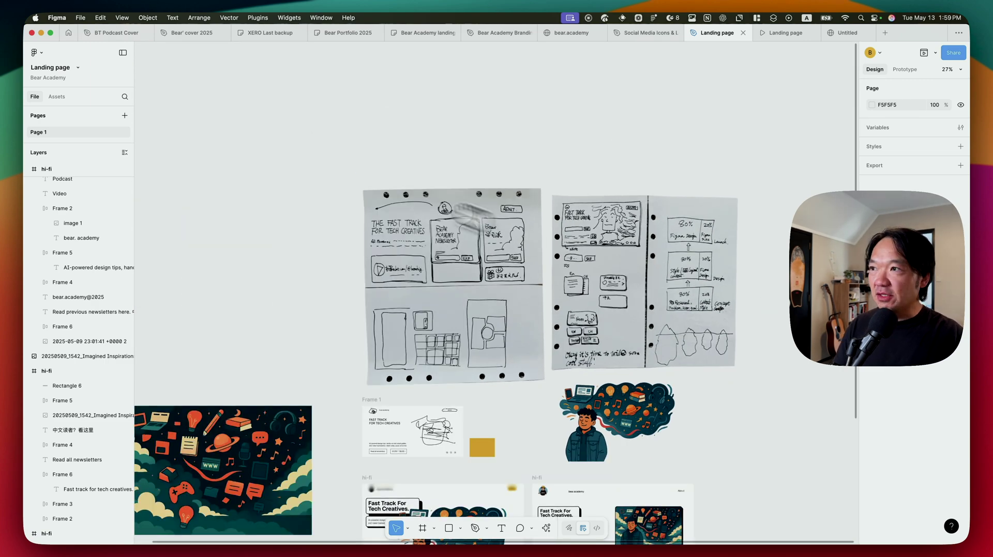
click(572, 35)
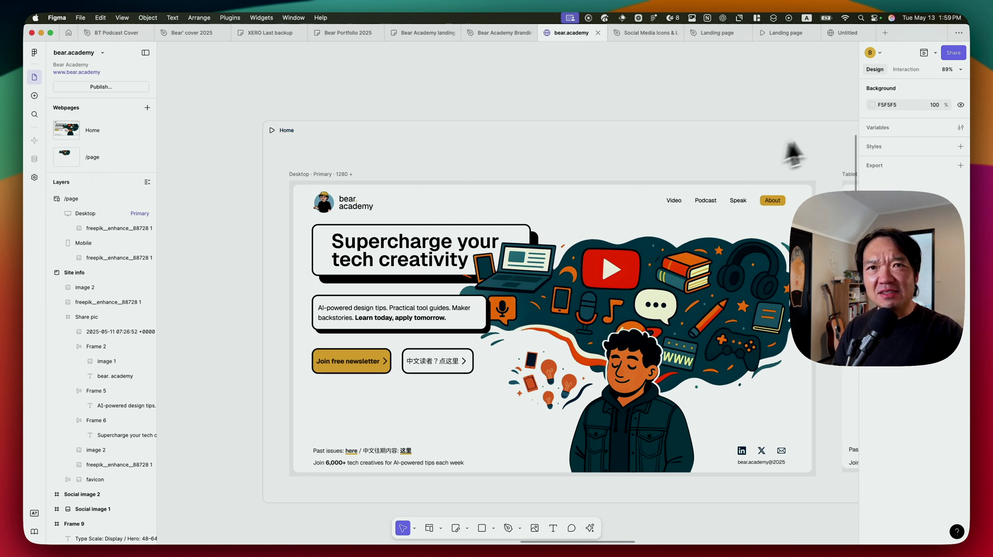
Step: Reveal the linked page elements, then load framer.com in a new Chrome tab
click(907, 71)
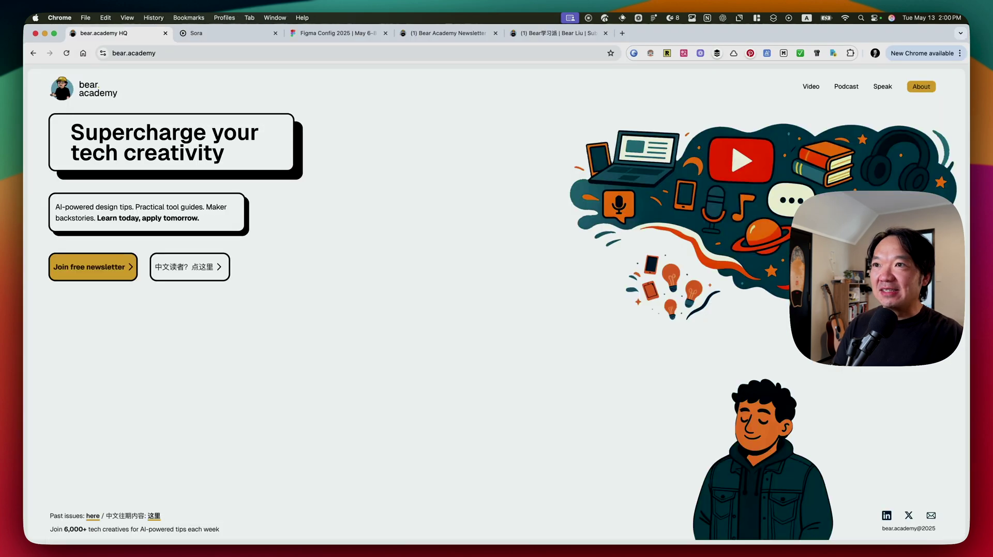
key(super+t)
text(framer.com)
key(Return)
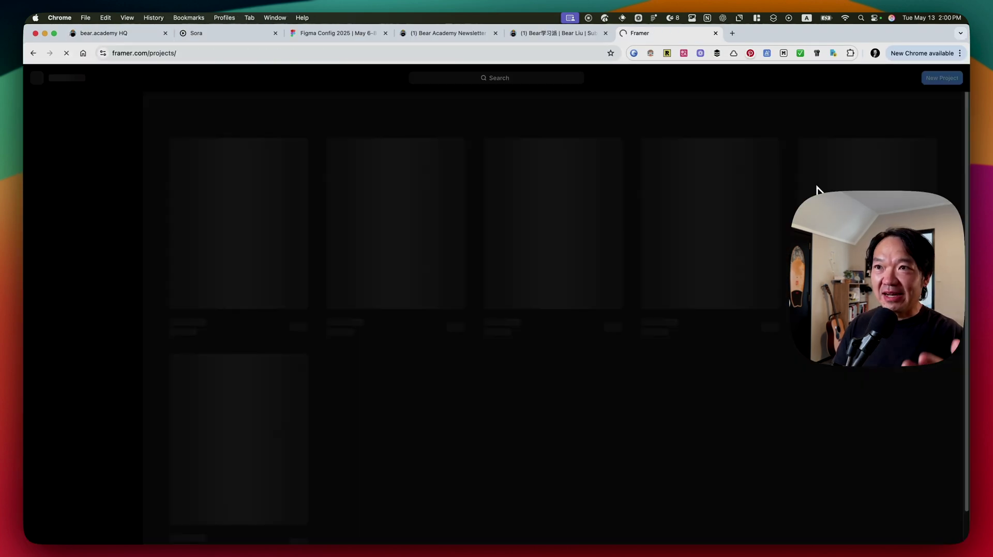
Step: Close the Framer tab and switch back to Figma
click(264, 53)
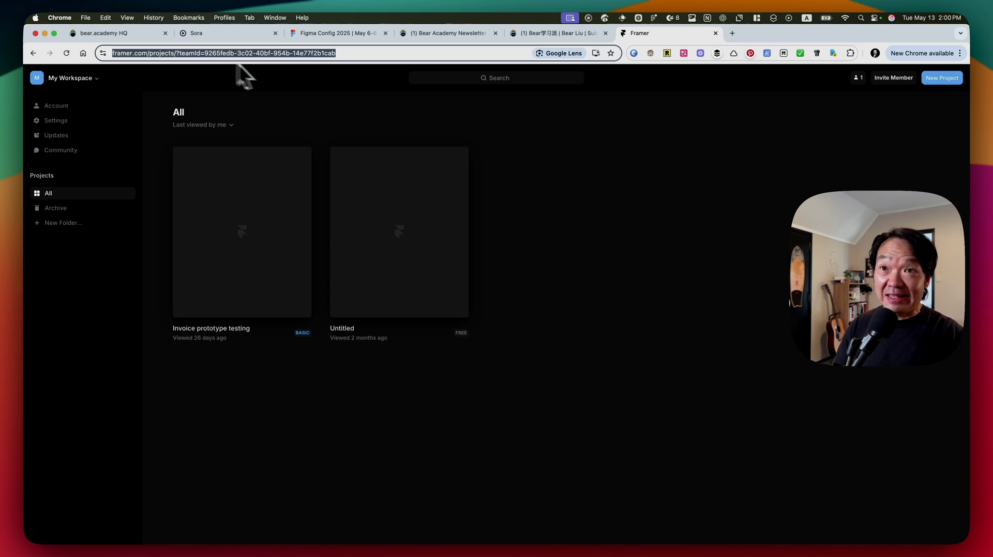
key(super+w)
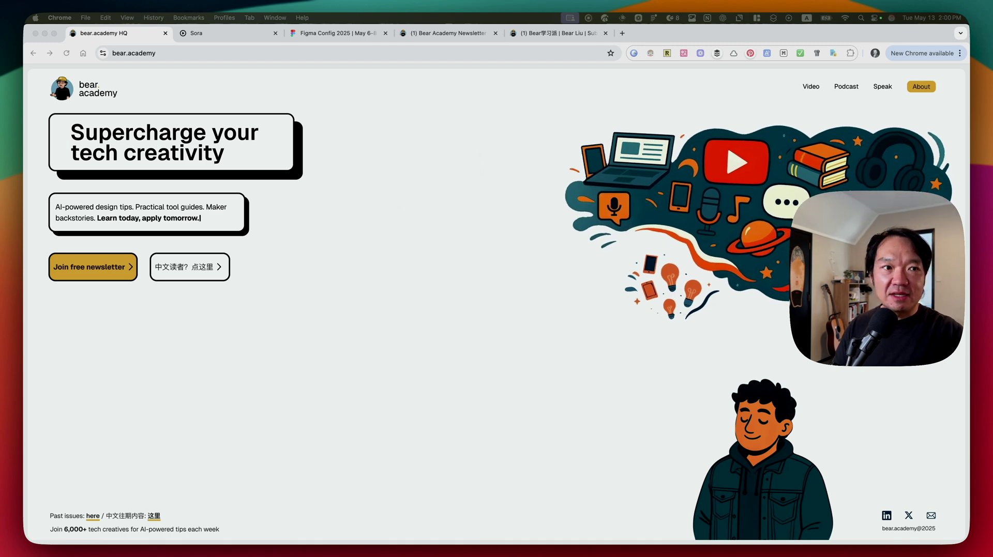
key(super+Tab)
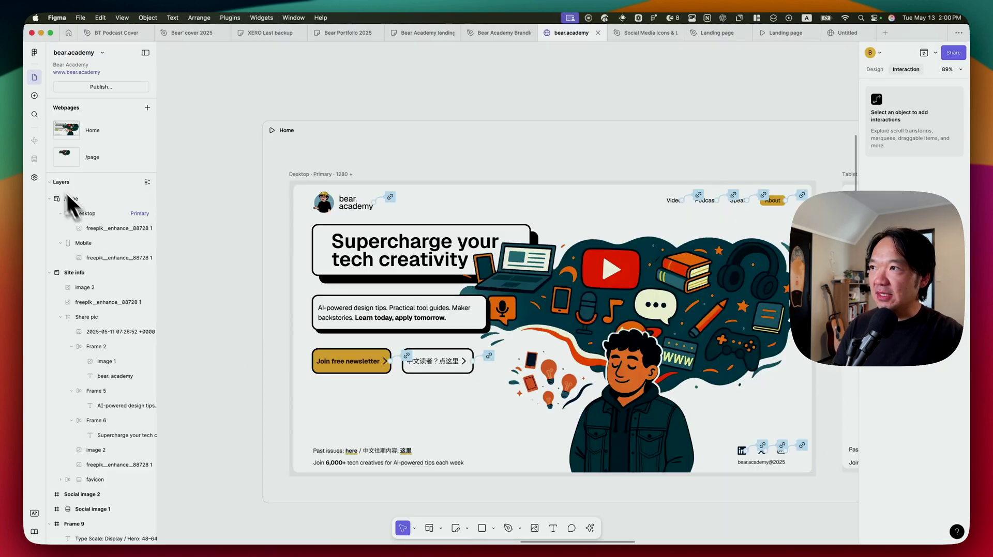
Step: Close the empty Untitled site and start a new website file, skipping the template choice
click(851, 33)
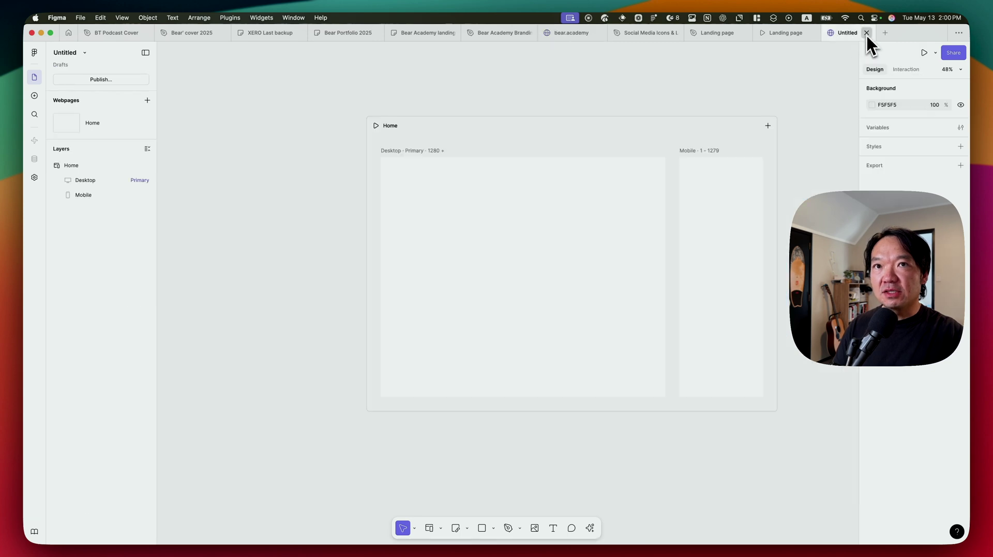
click(866, 33)
click(646, 166)
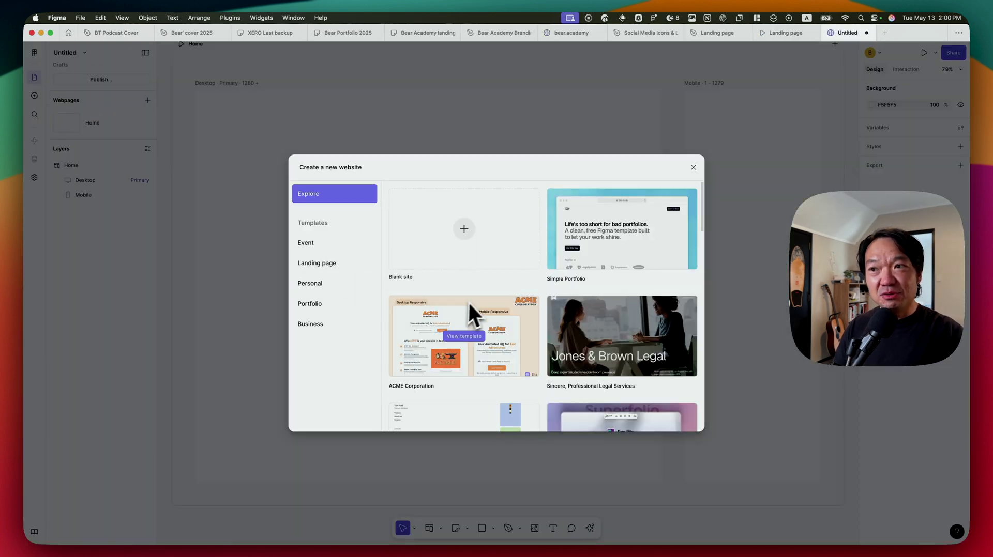
mouse_move(621, 336)
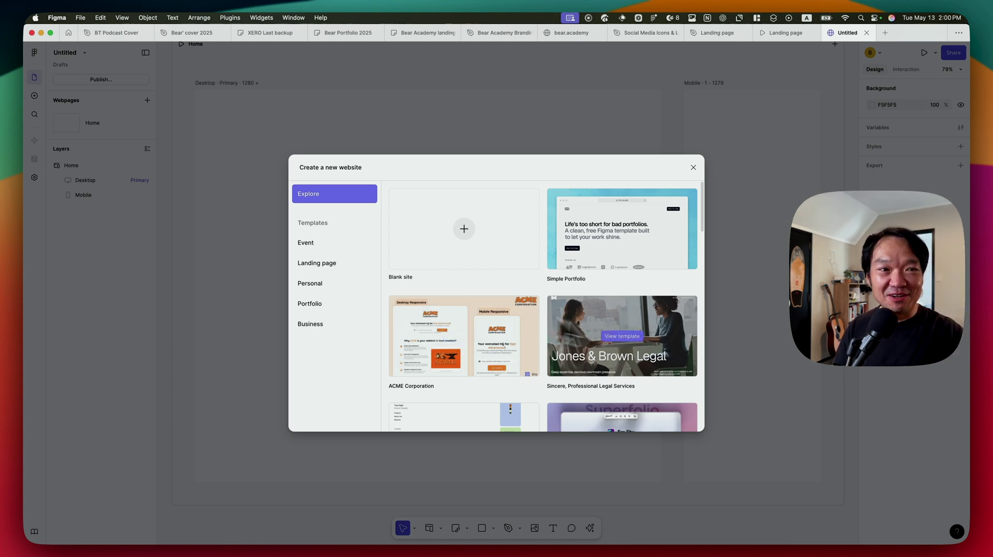
click(695, 170)
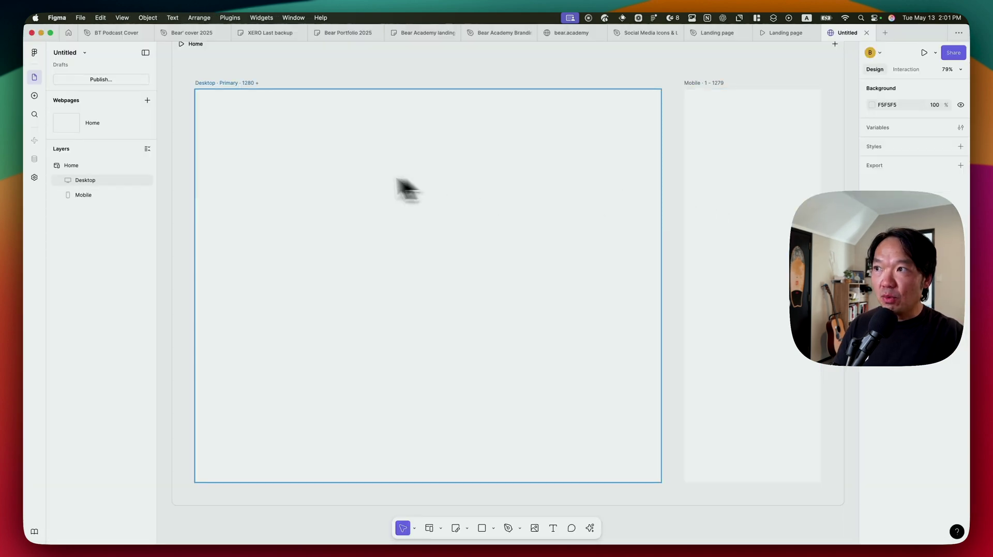
Step: Close the untitled site and create a new site from the ACME Corporation template
click(867, 32)
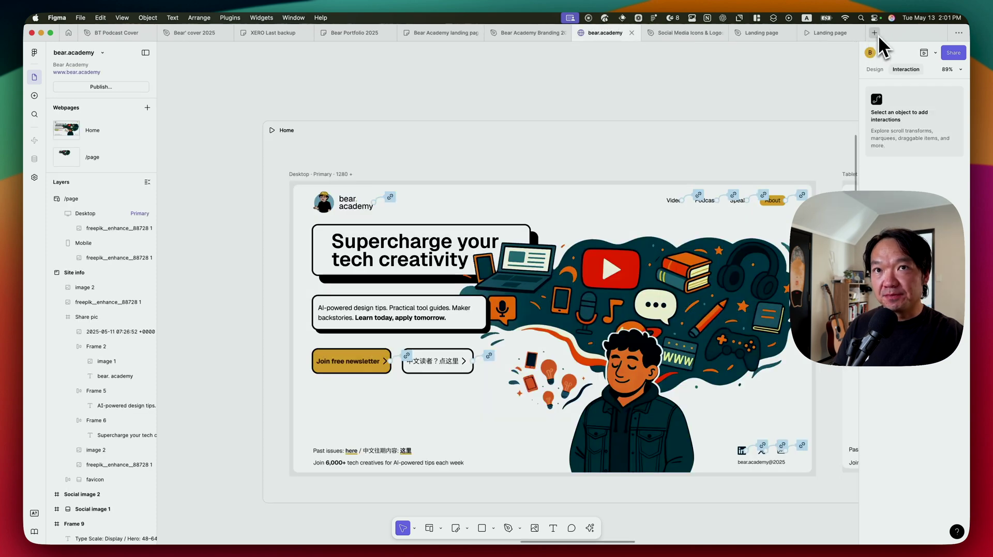
click(879, 33)
click(652, 160)
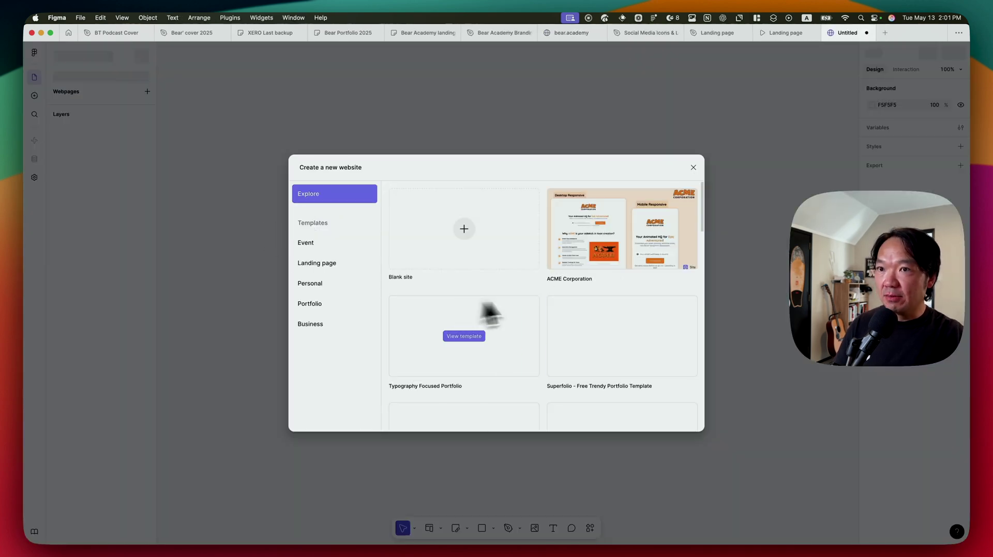
click(604, 243)
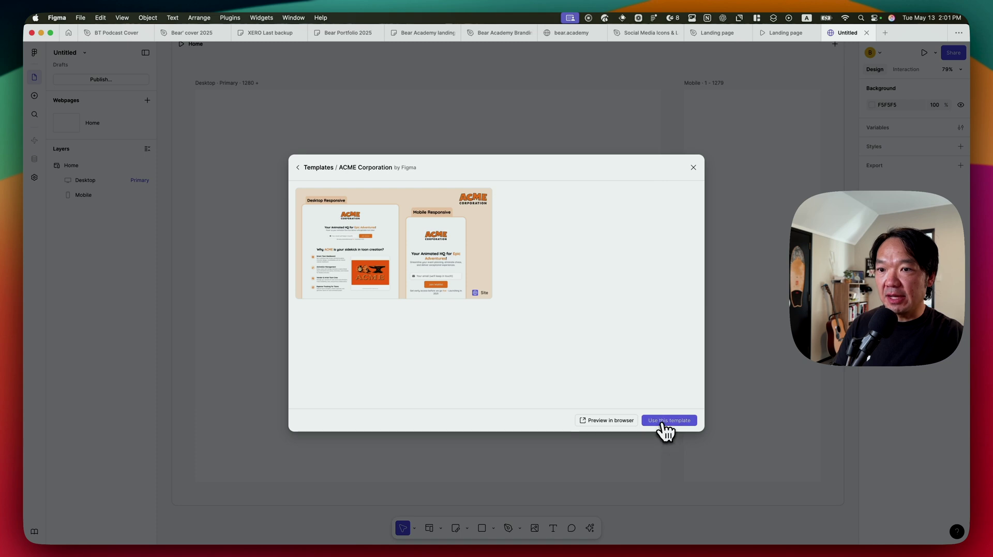
Step: Pan around the ACME template and deselect Home to view page-wide styles
scroll(411, 323, left, 5)
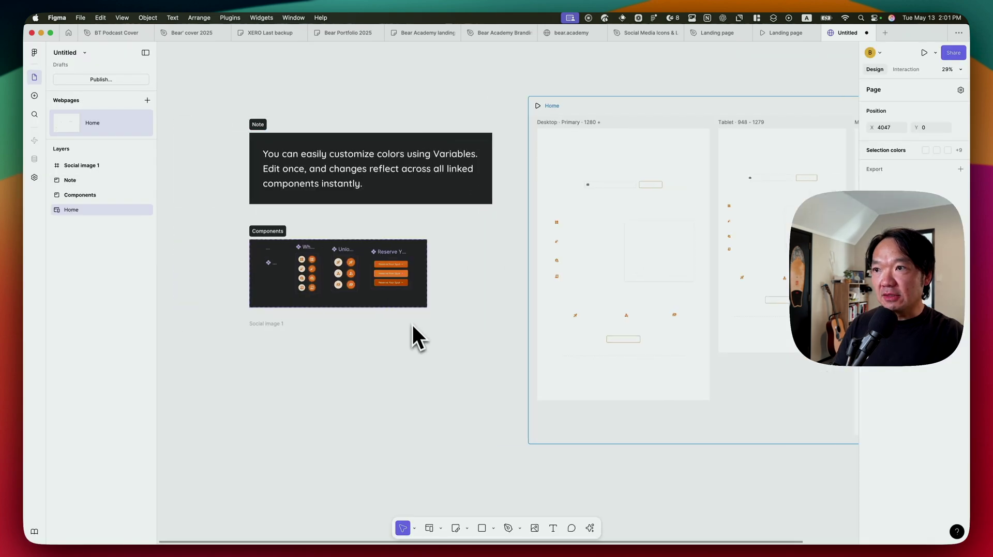
scroll(376, 279, up, 2)
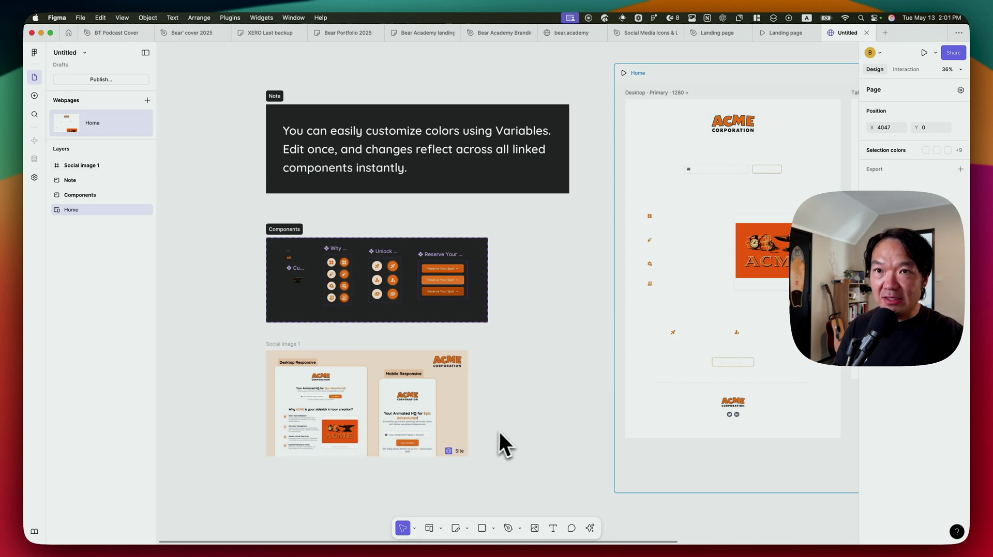
scroll(505, 430, down, 3)
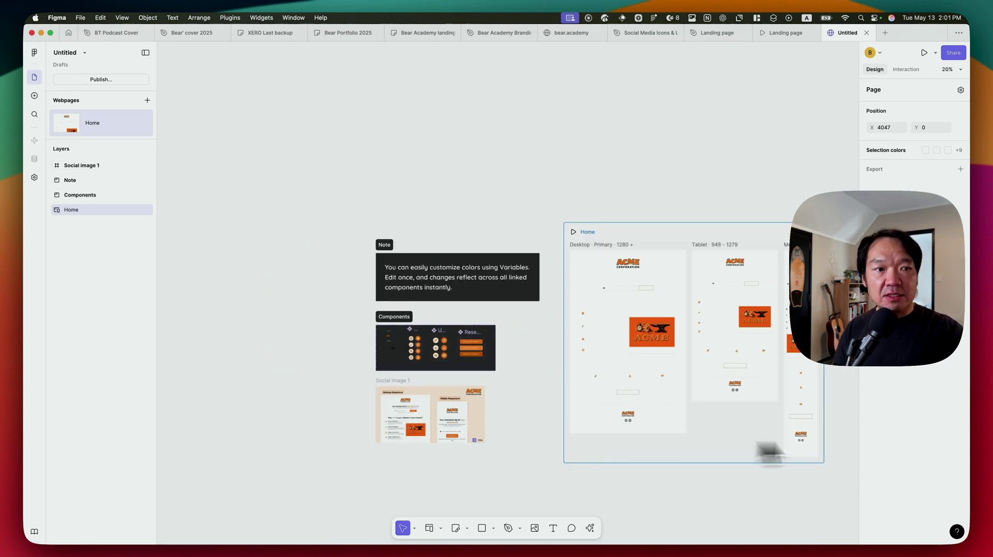
click(553, 380)
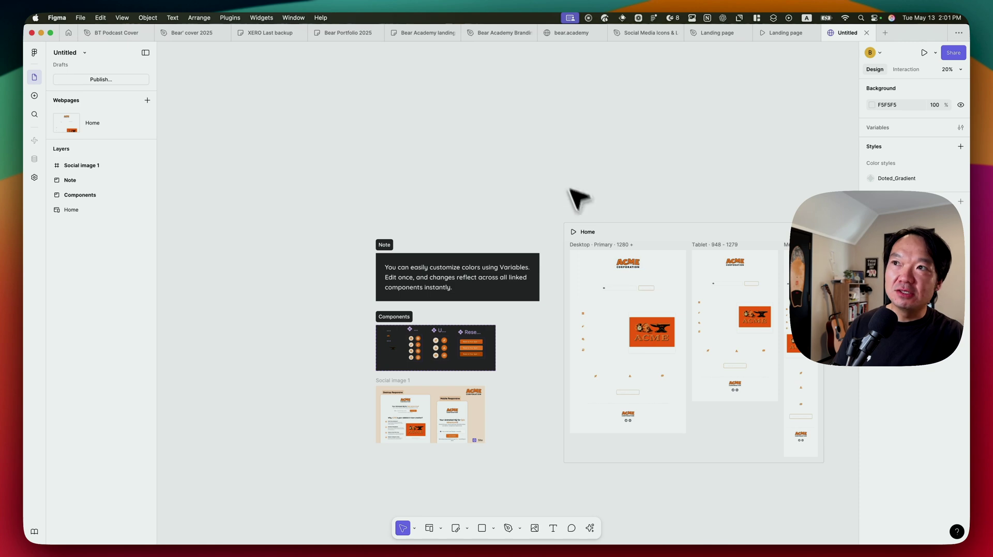
click(587, 36)
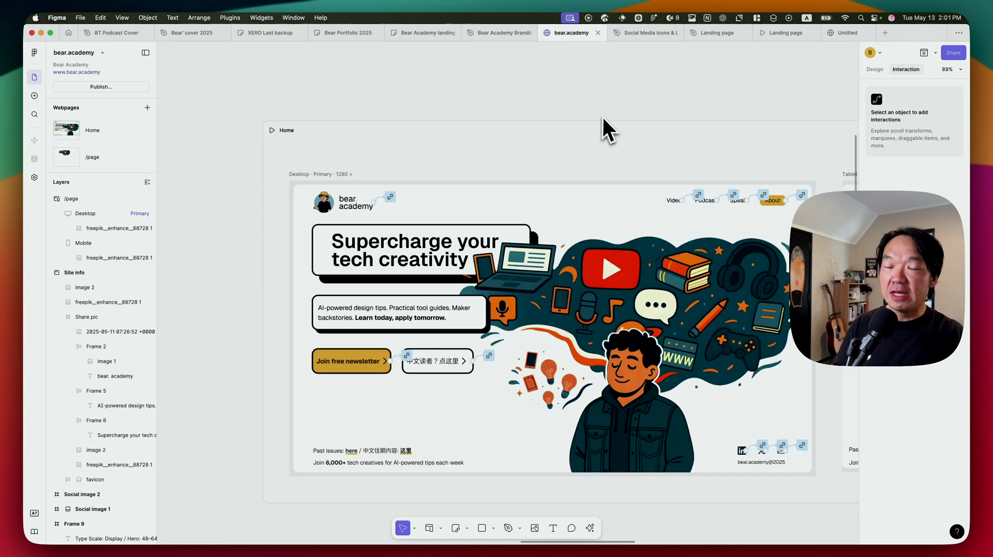